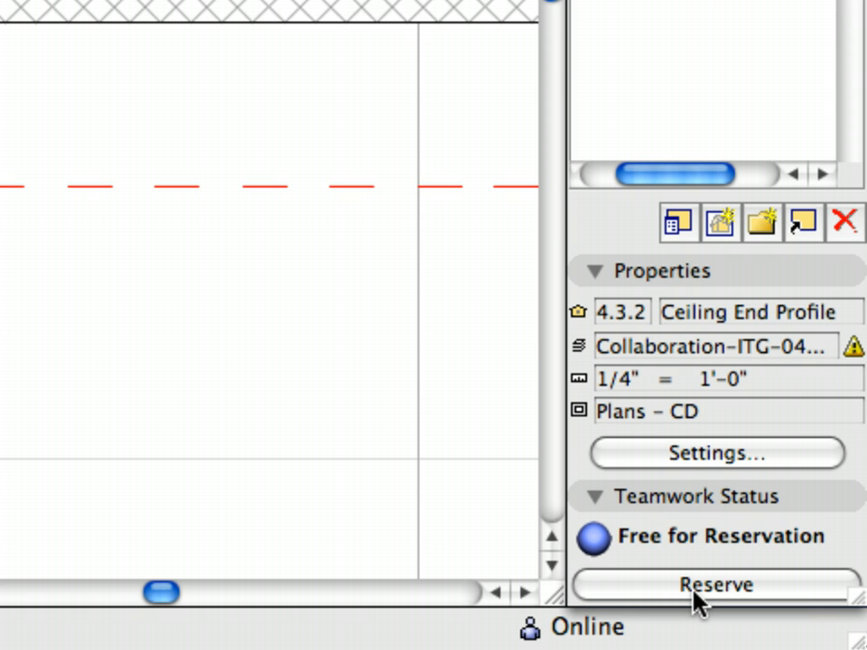
Step: Examine the teamwork reservation status of the 4.3.2 Ceiling End Profile view and of the Layer Settings
left_click(693, 587)
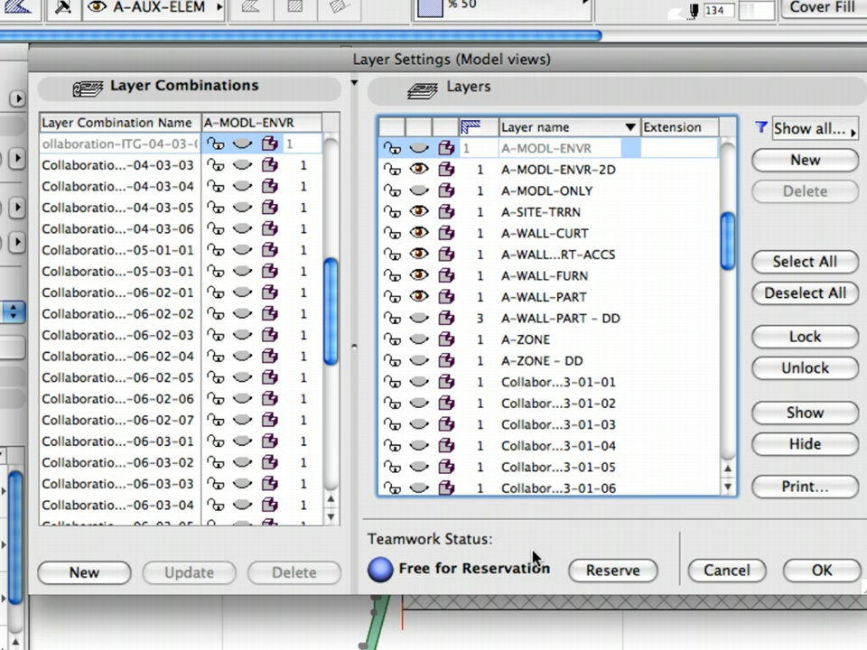
left_click(593, 565)
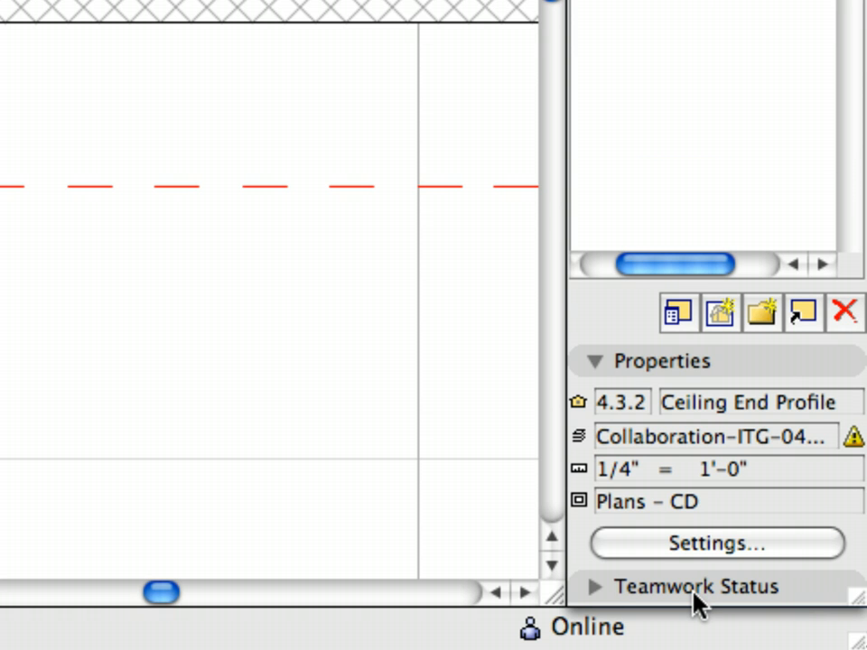
left_click(693, 589)
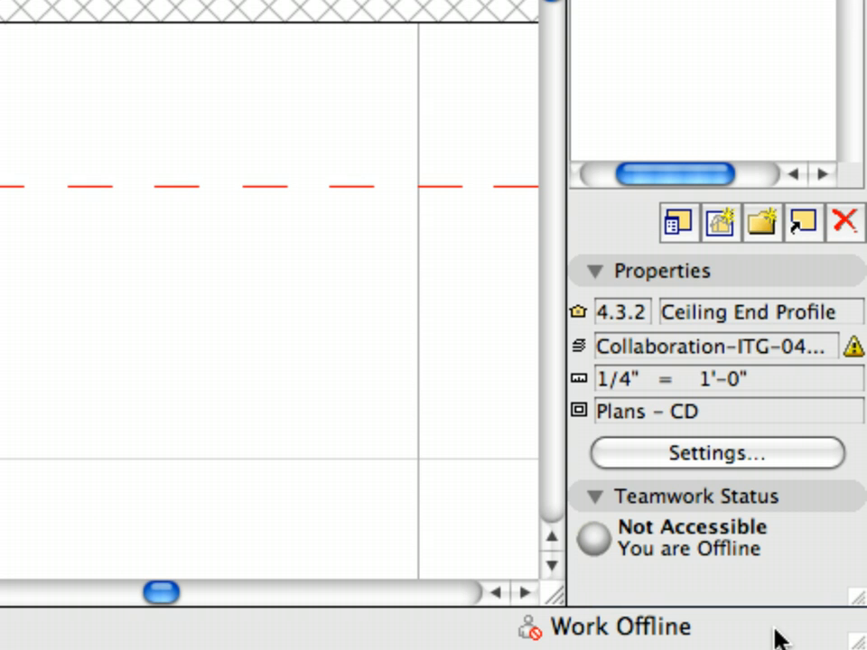
Step: Open the Layer Settings for the model views and reserve them for editing
left_click(95, 13)
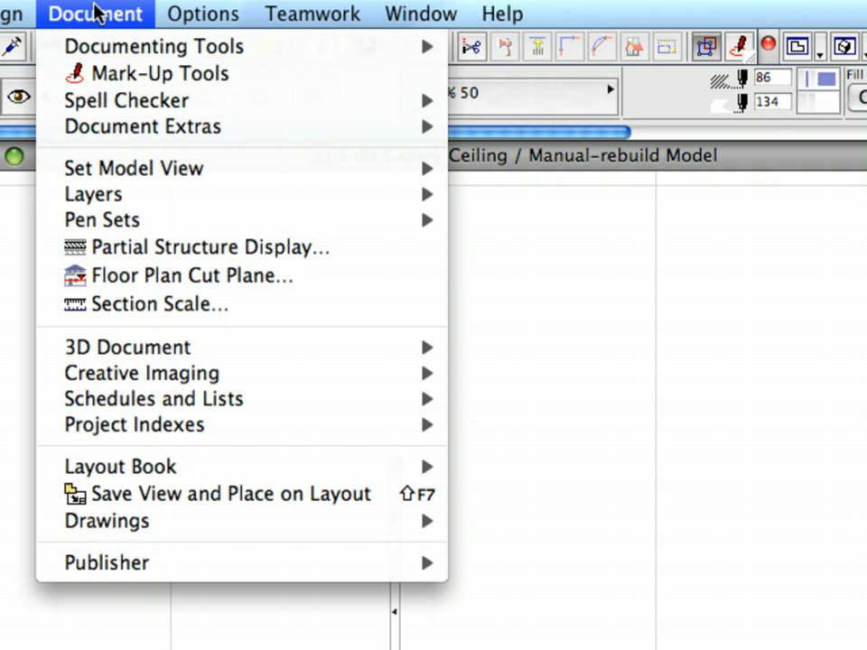
mouse_move(134, 199)
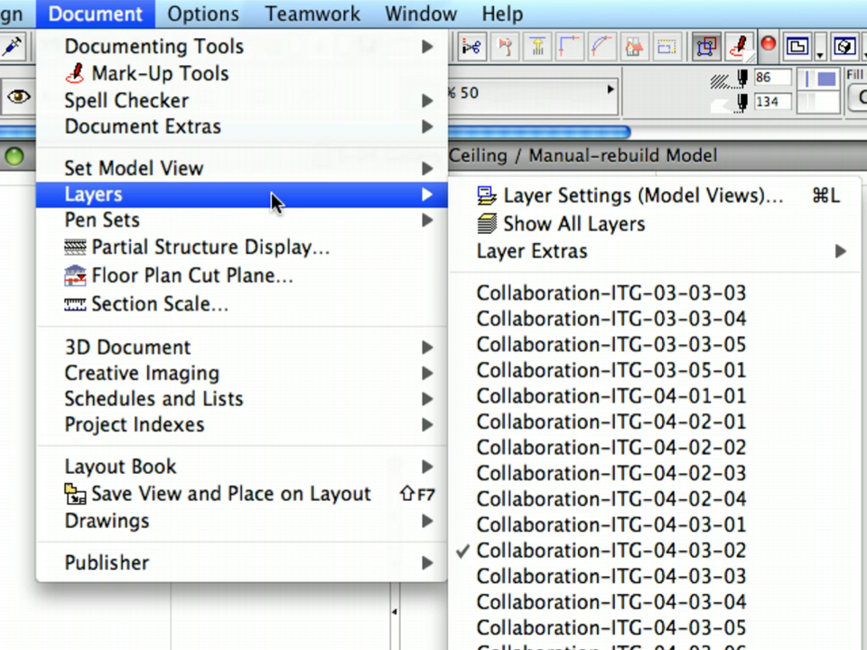
left_click(546, 201)
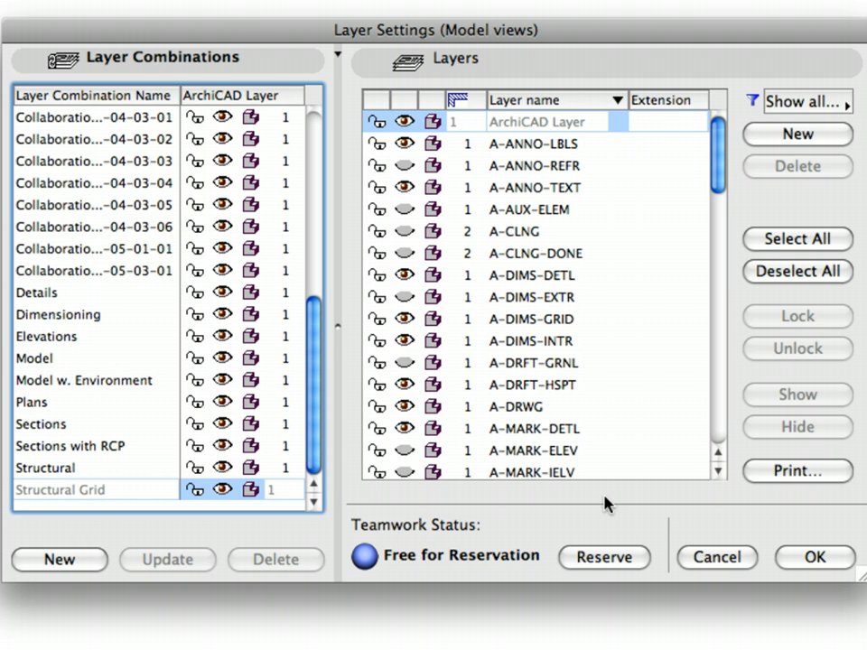
left_click(611, 569)
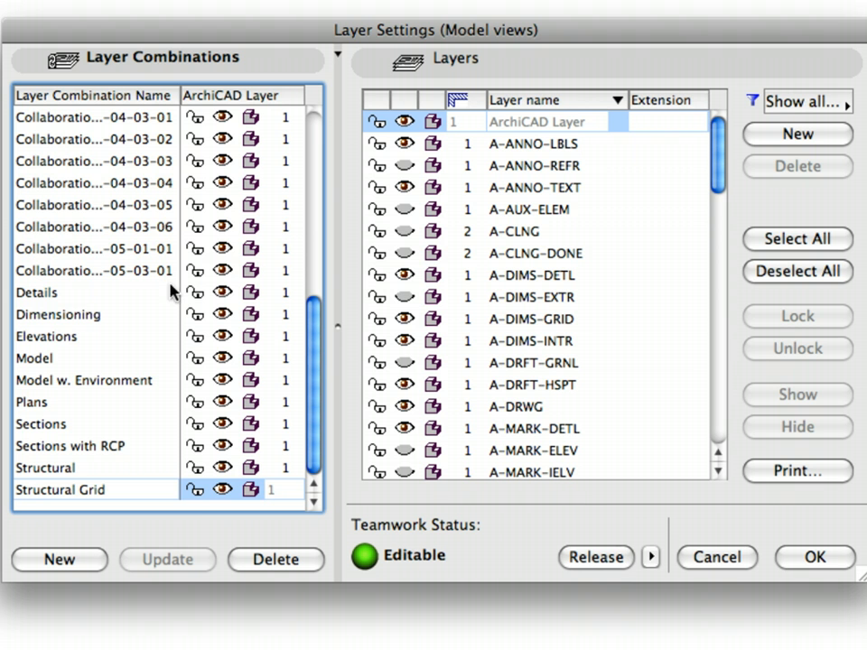
Step: Create a new layer combination named "Reflected Ceiling Plans" based on the Collaboration-ITG-04-03-06 combination
left_click(69, 227)
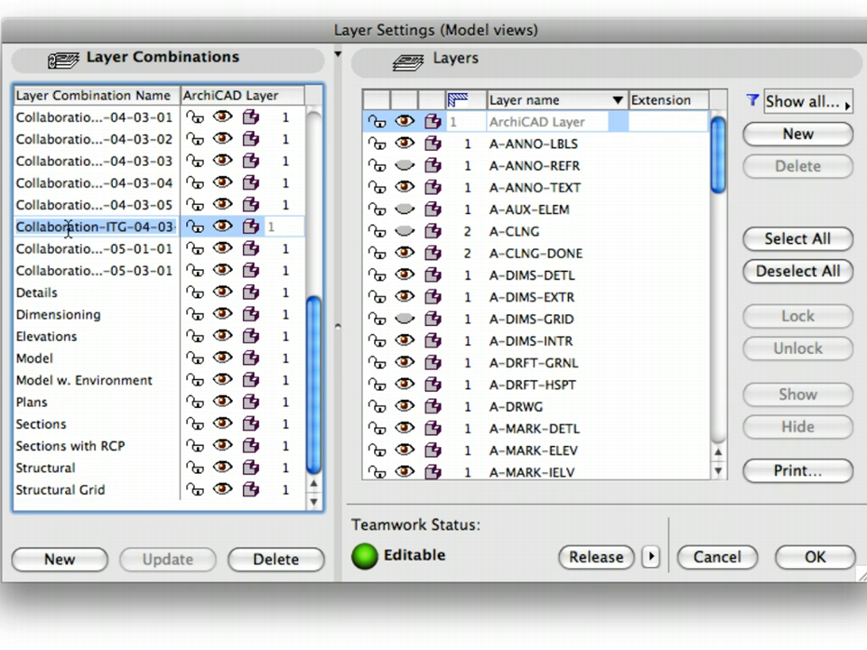
left_click(120, 229)
left_click_drag(133, 228, 177, 229)
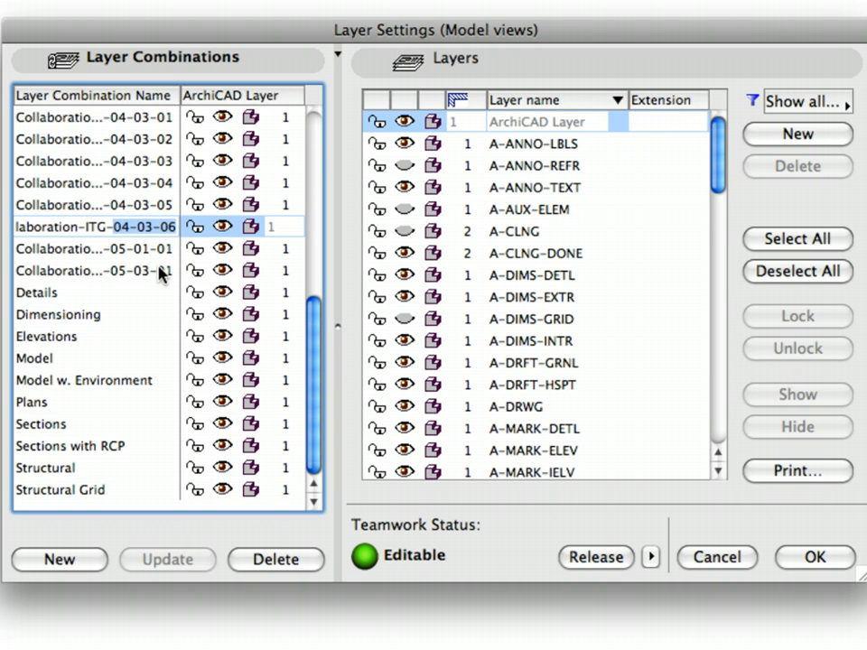
left_click(78, 565)
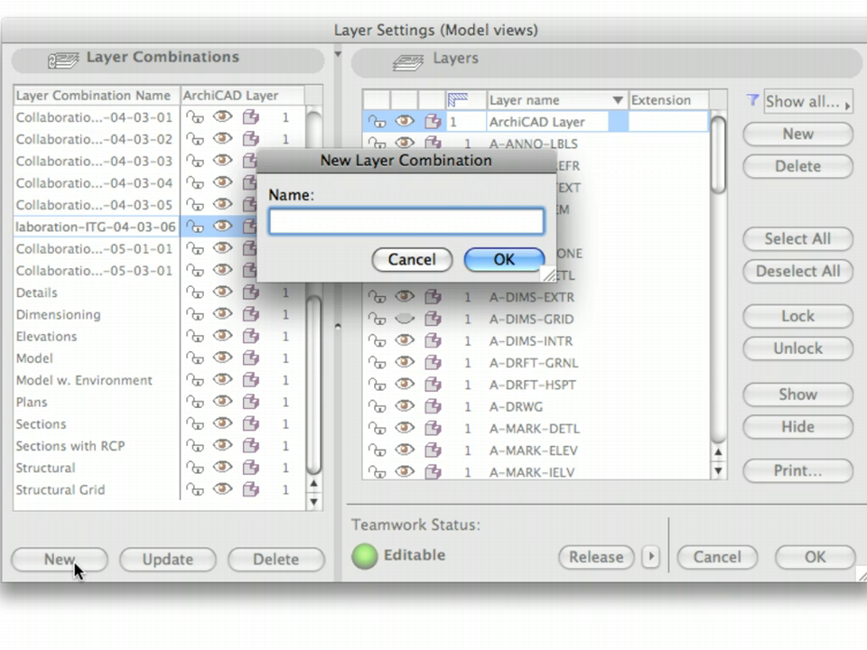
type("Reflected ")
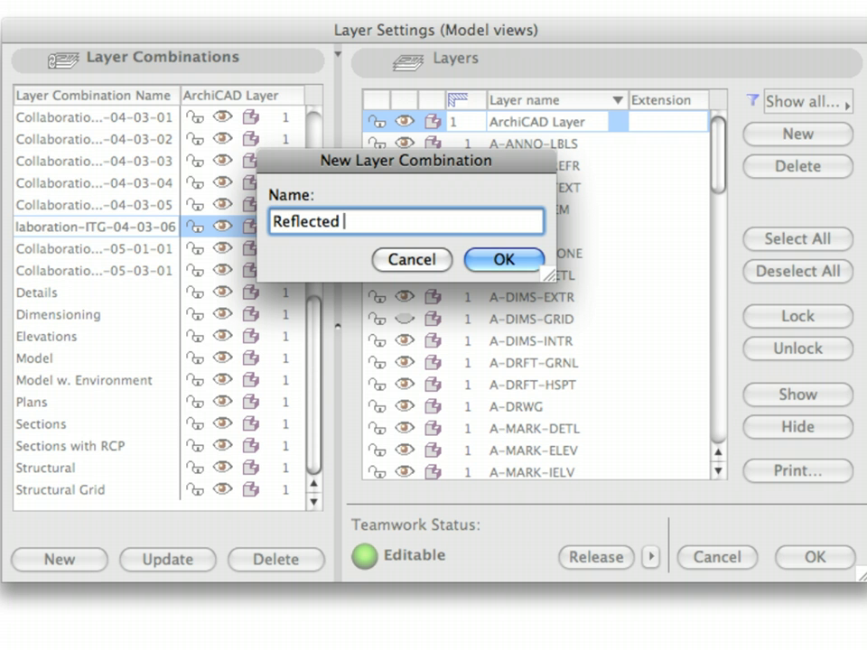
type("Ceiling ")
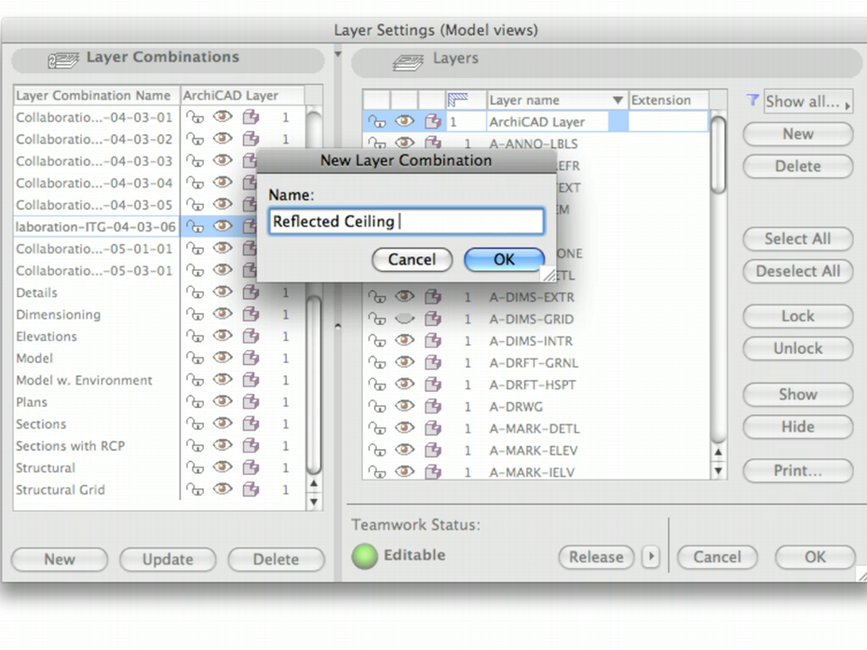
type("Plans")
left_click(519, 263)
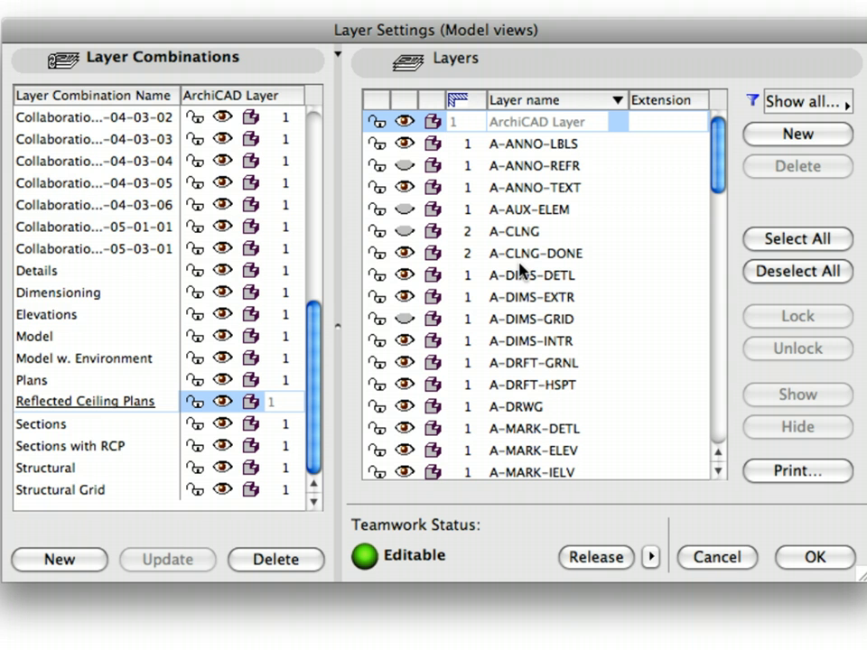
Step: Release the layer settings with the new Reflected Ceiling Plans combination and confirm the dialog
left_click(164, 406)
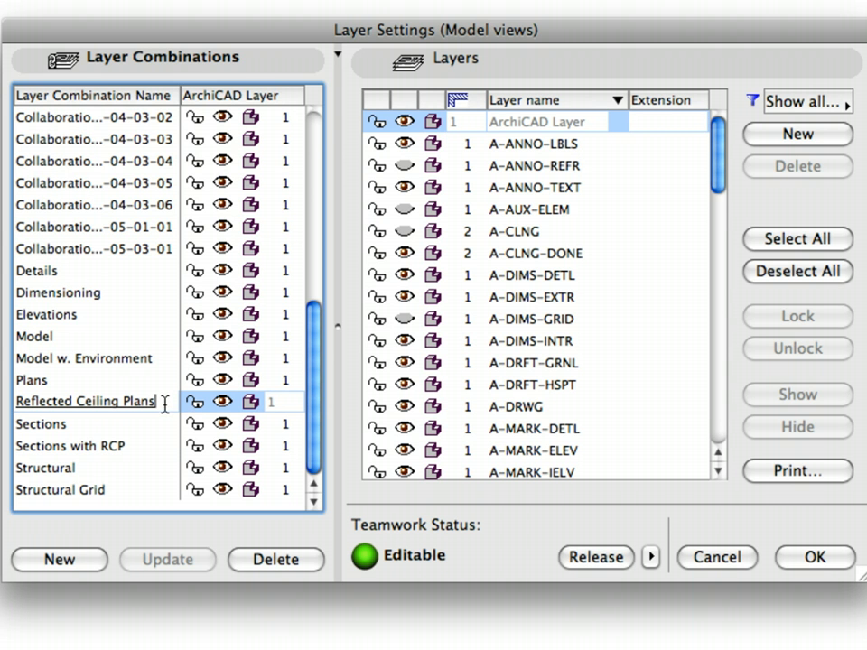
left_click_drag(163, 407, 20, 406)
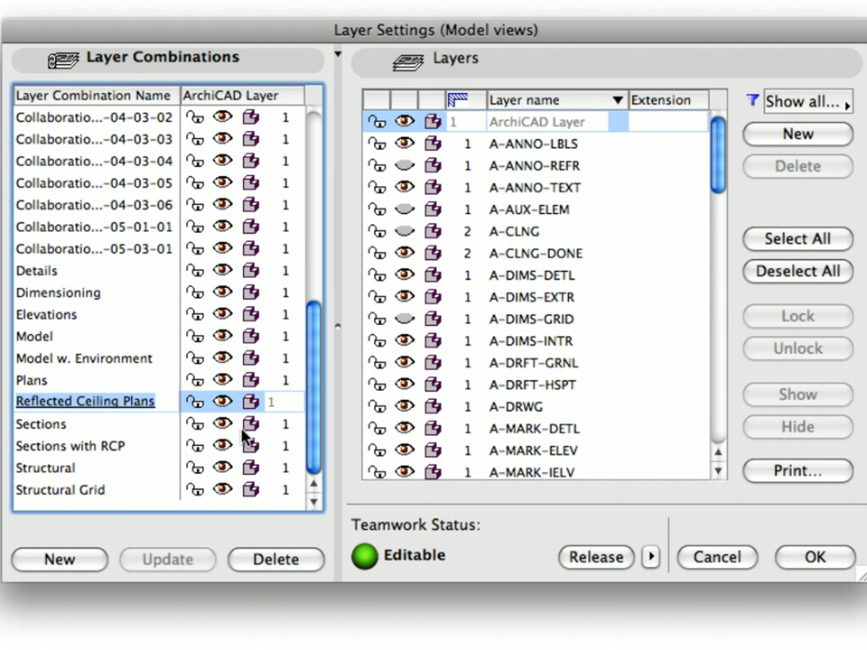
left_click(594, 558)
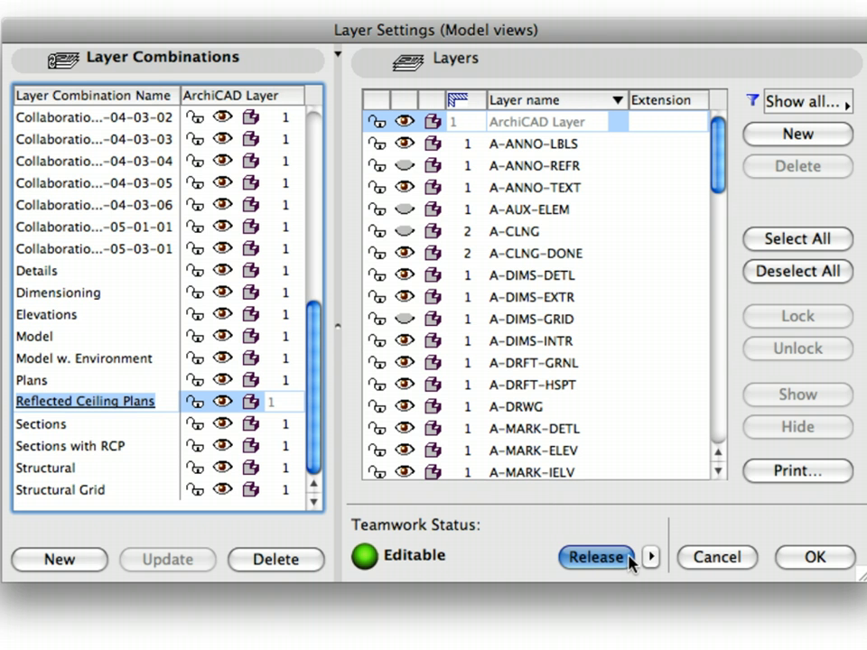
left_click(630, 559)
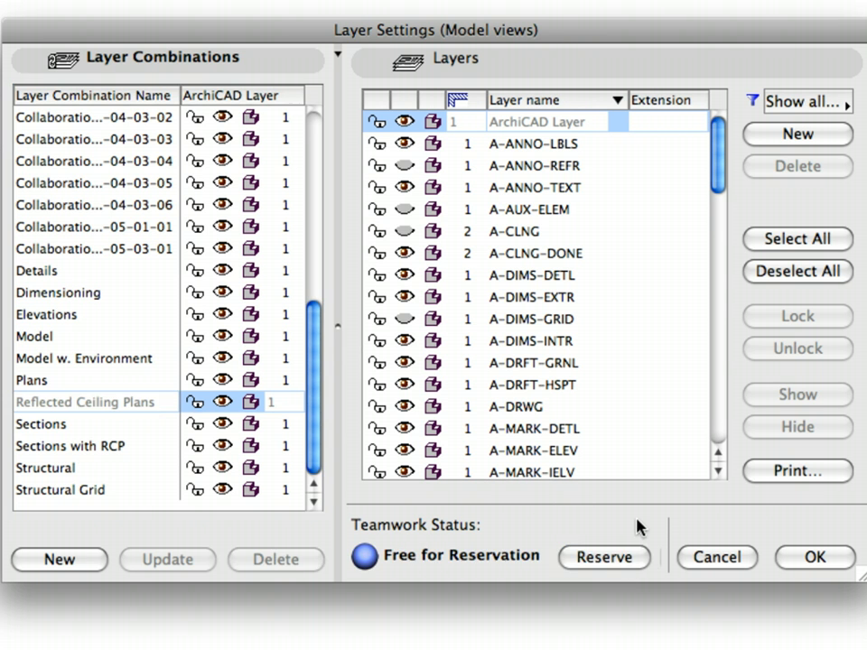
left_click(798, 563)
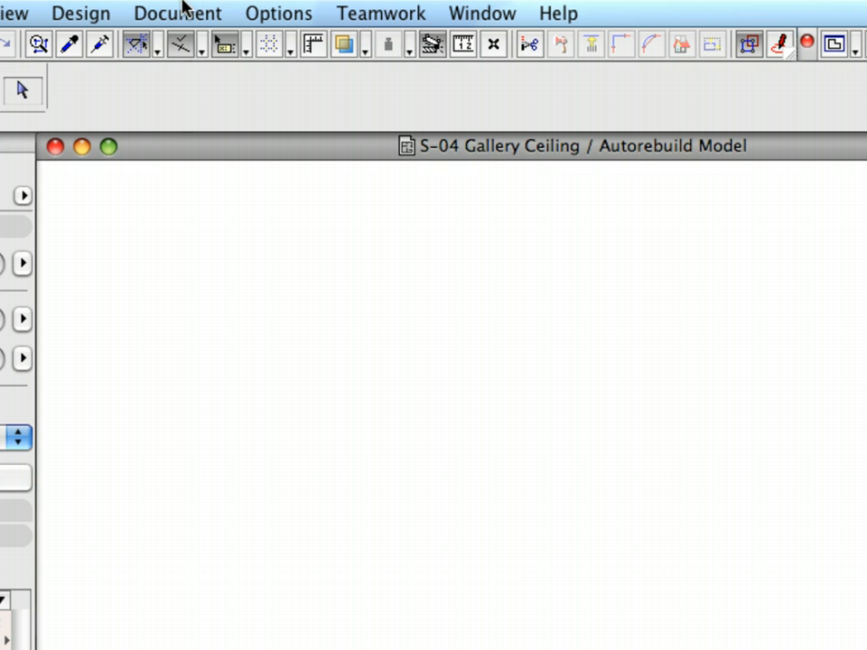
Step: Open the Model View Options and reserve them for editing
left_click(181, 11)
mouse_move(213, 155)
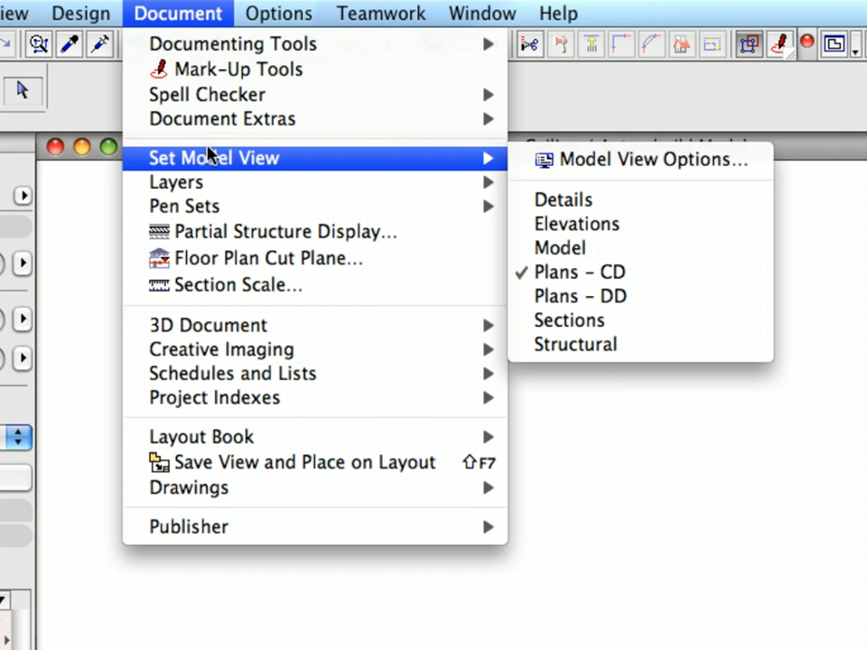
left_click(520, 160)
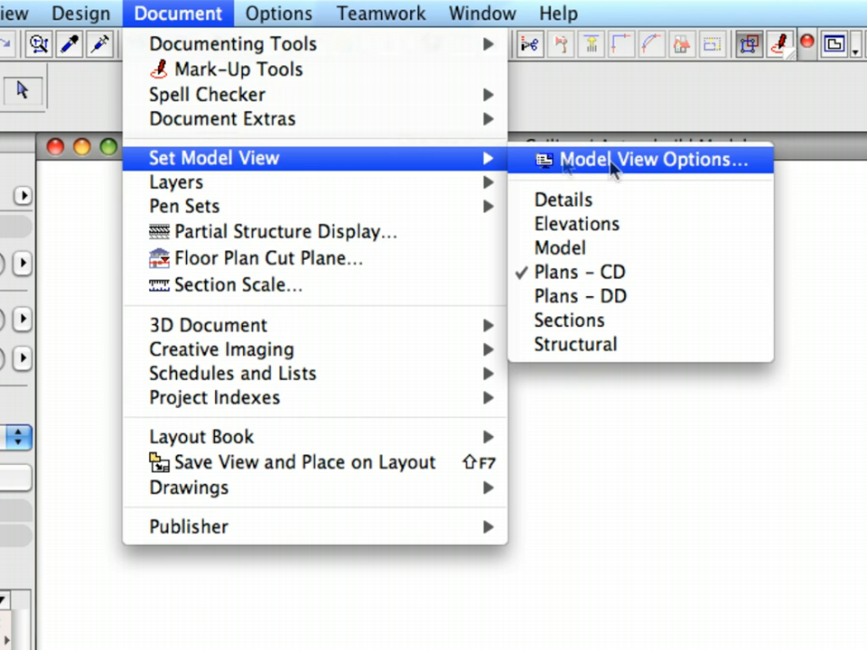
left_click(757, 166)
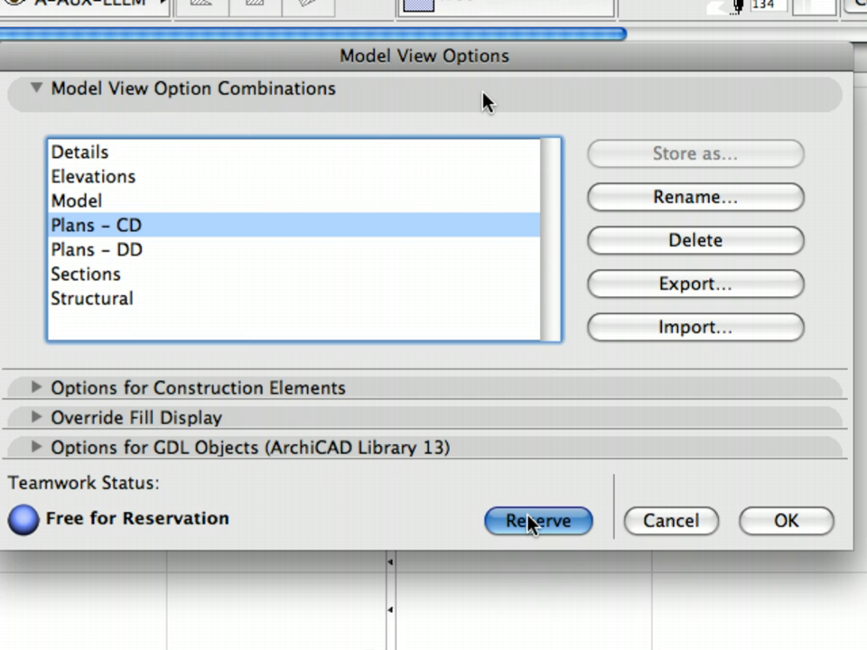
left_click(532, 521)
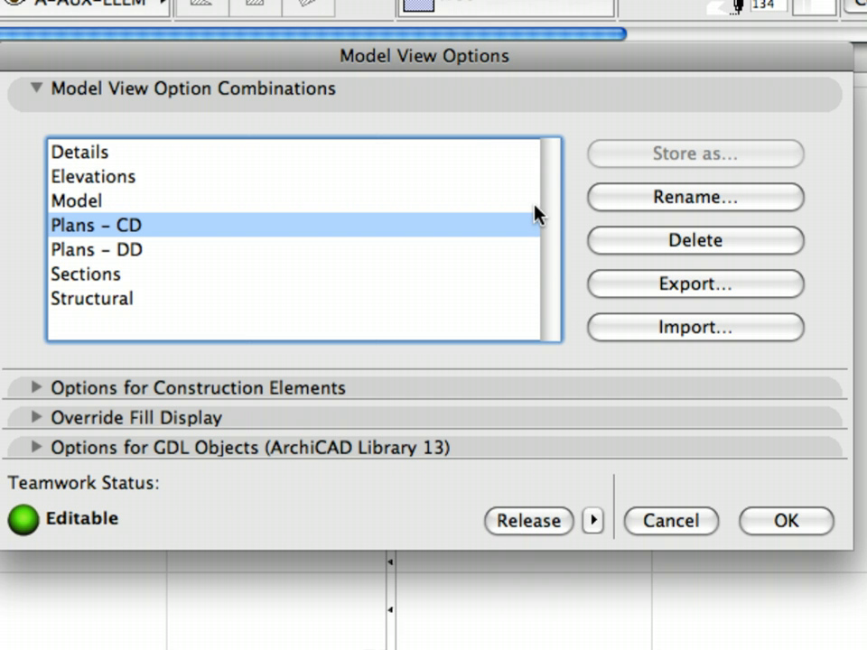
Step: Turn off the markers for doors and windows shown on plans in the construction element options
left_click(483, 93)
left_click(474, 116)
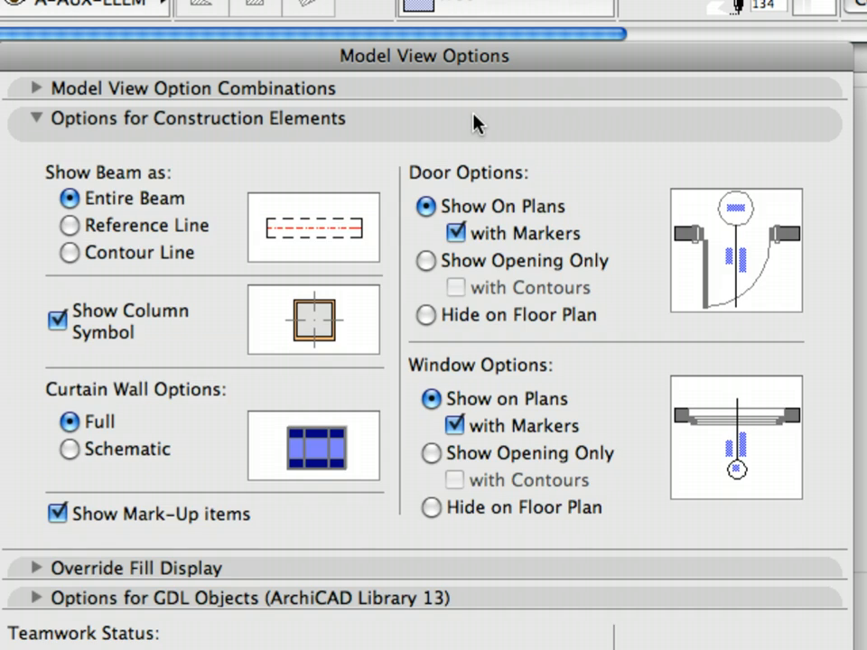
left_click(523, 235)
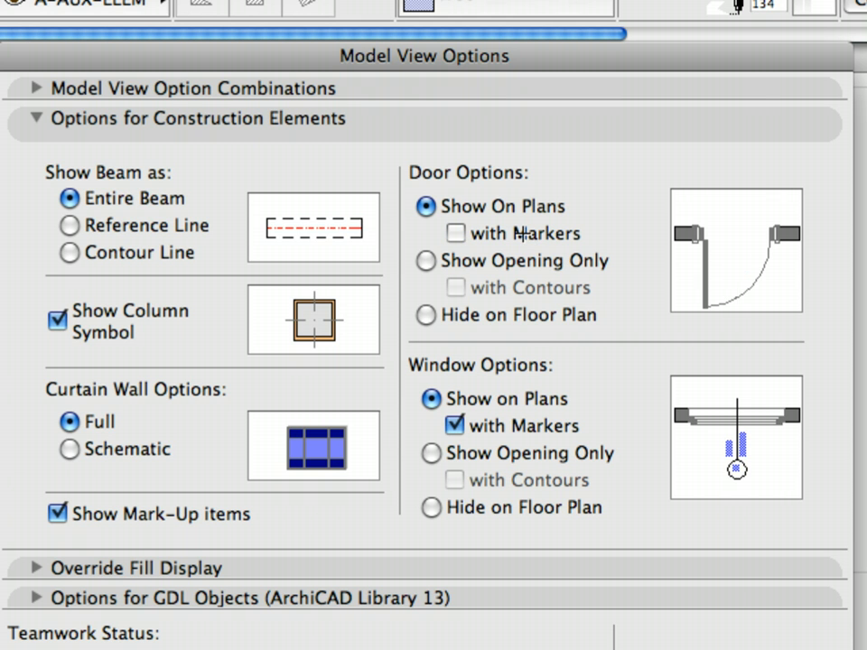
left_click(483, 433)
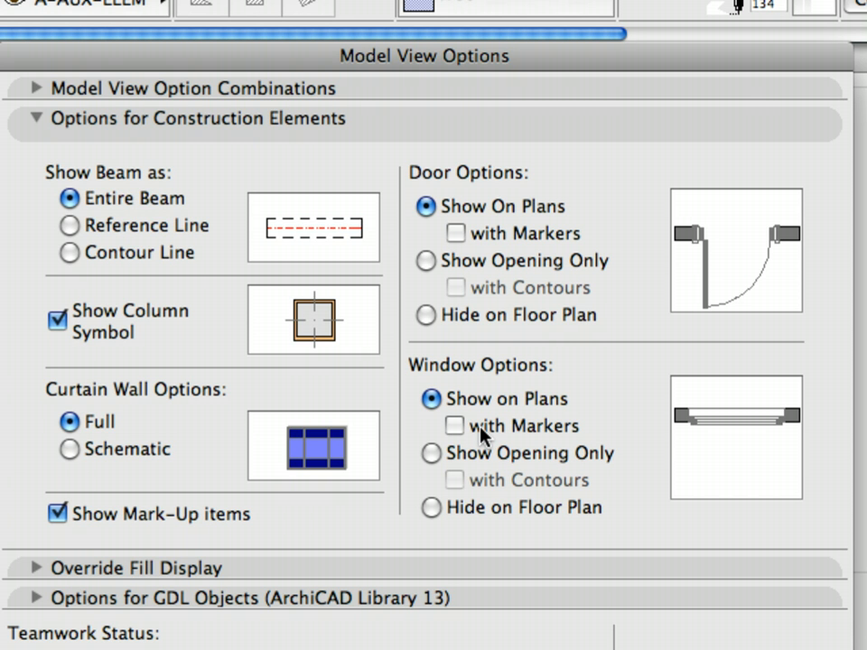
left_click(519, 127)
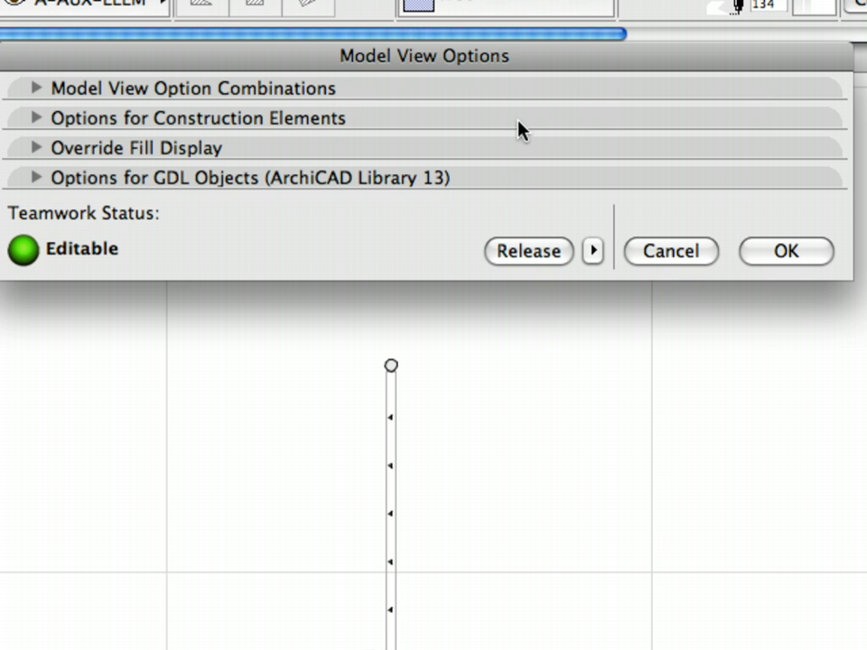
Step: Store the custom model view options as a combination named "Reflected Ceiling Plans", then release the options and confirm
left_click(501, 94)
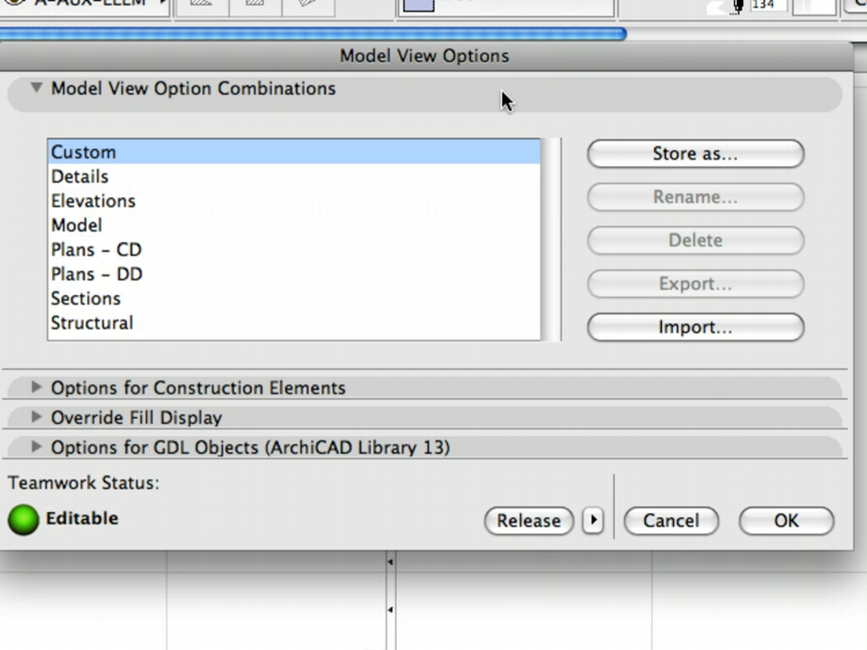
left_click(607, 154)
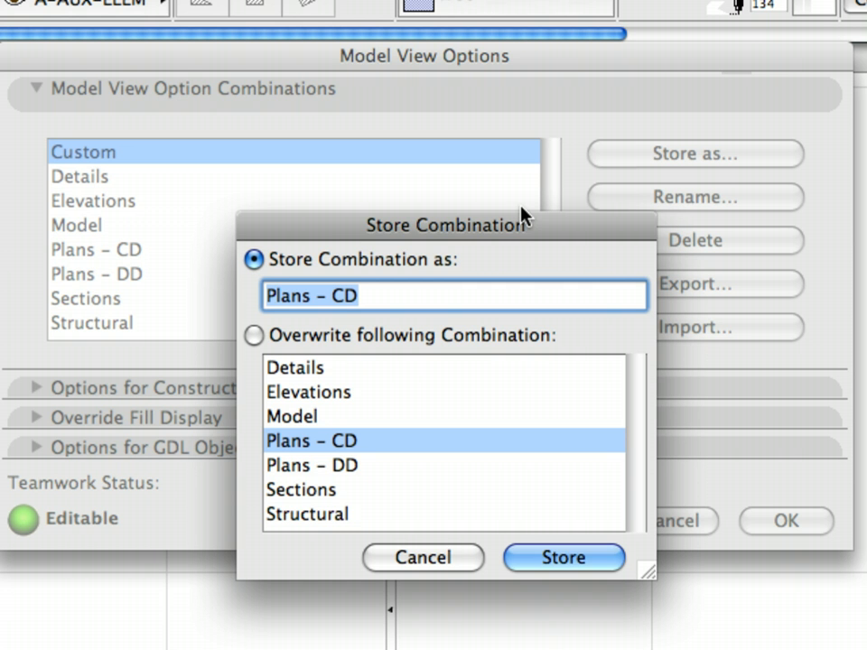
type("Reflect")
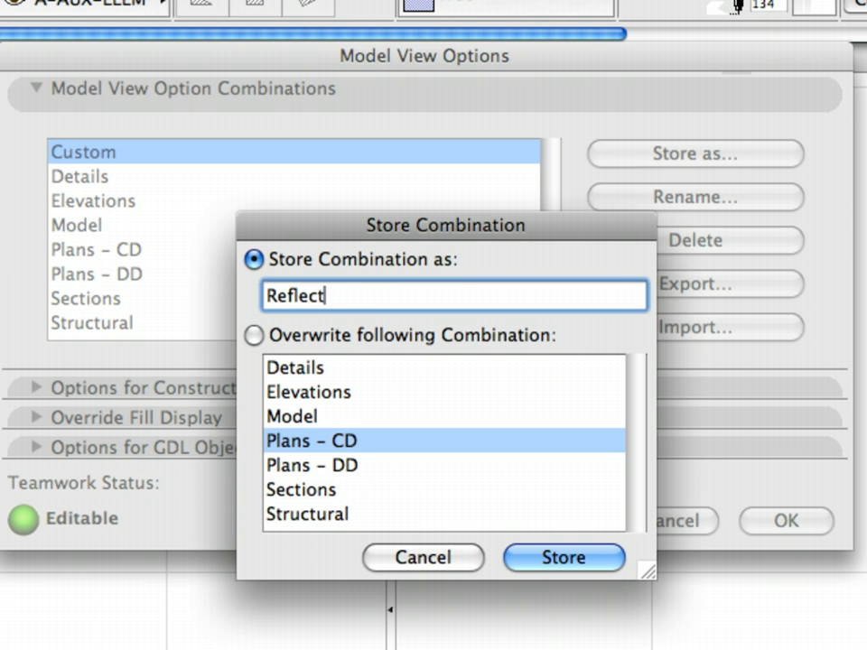
type("ed Ceiling Plans")
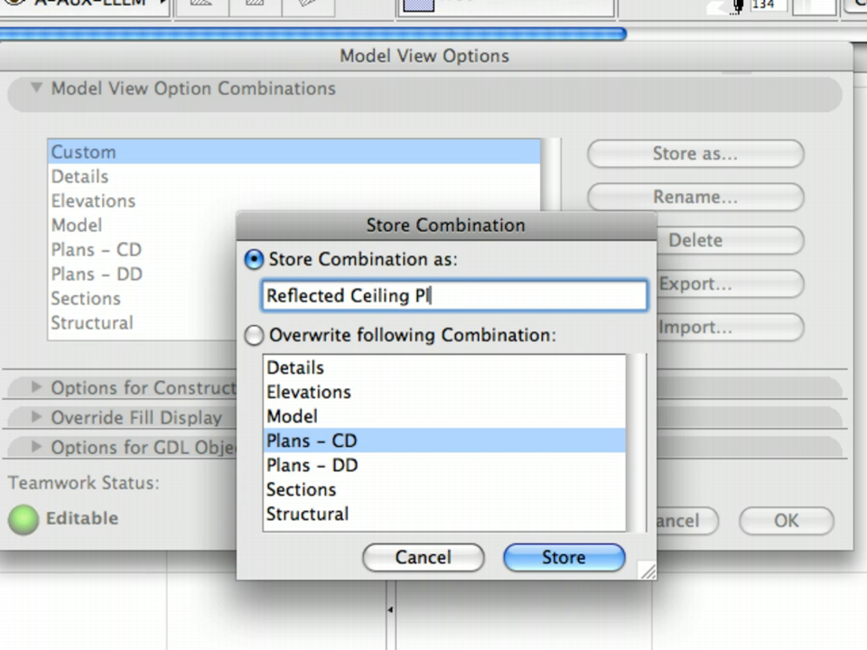
left_click(586, 574)
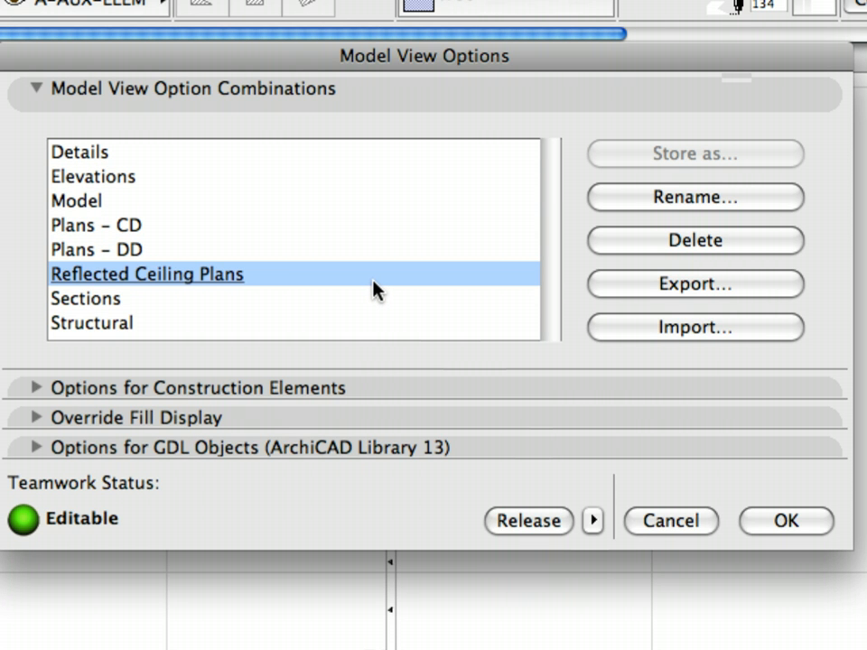
left_click(512, 521)
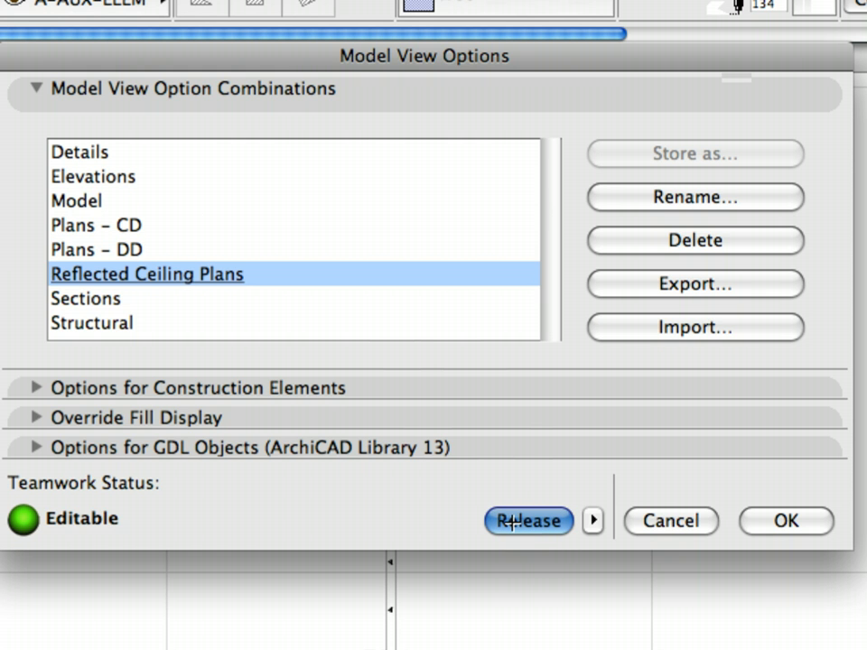
left_click(776, 522)
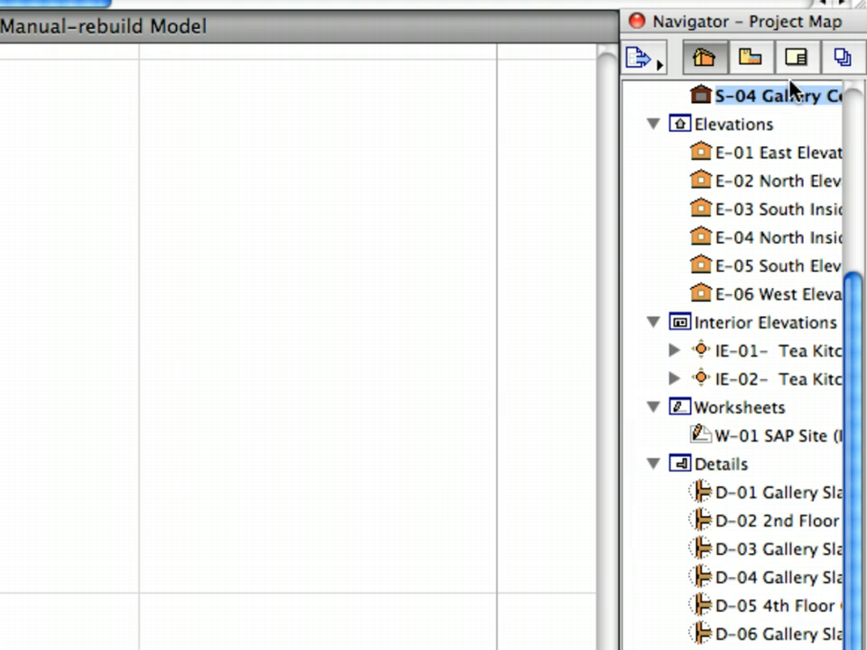
Step: Start cloning a folder into Architectural - DD, after its Stories folder in the View Map, using the project's Stories as the source
left_click(813, 93)
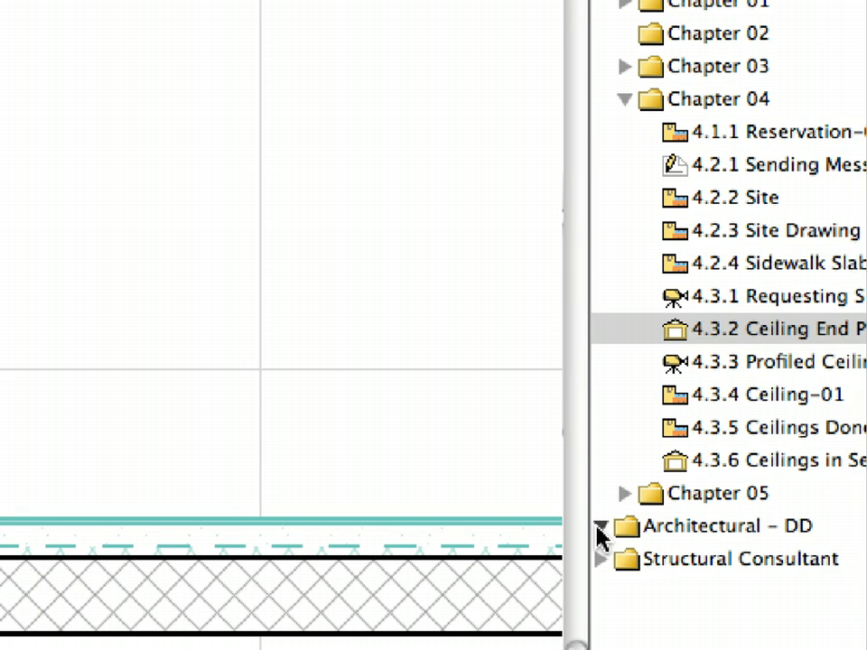
left_click(631, 643)
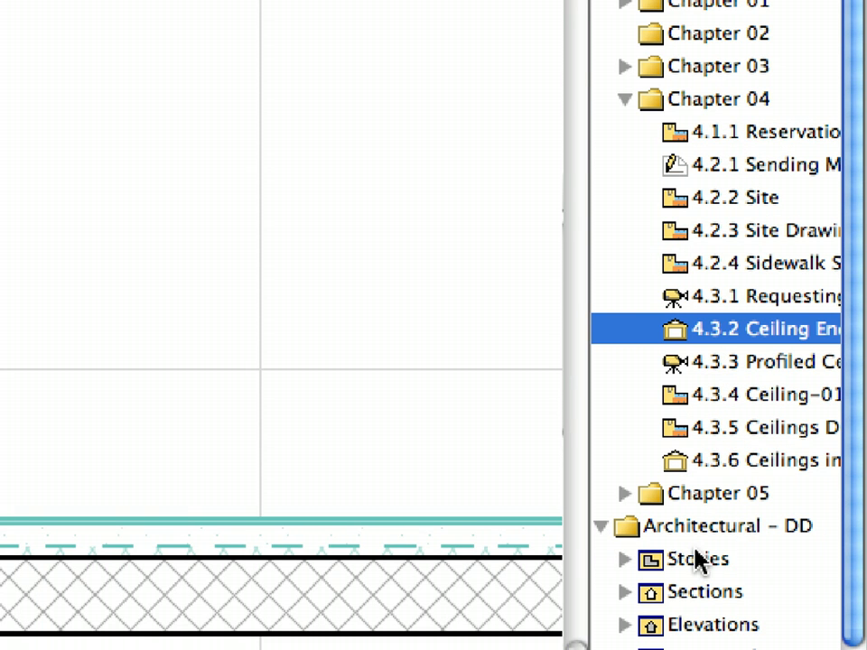
left_click(697, 560)
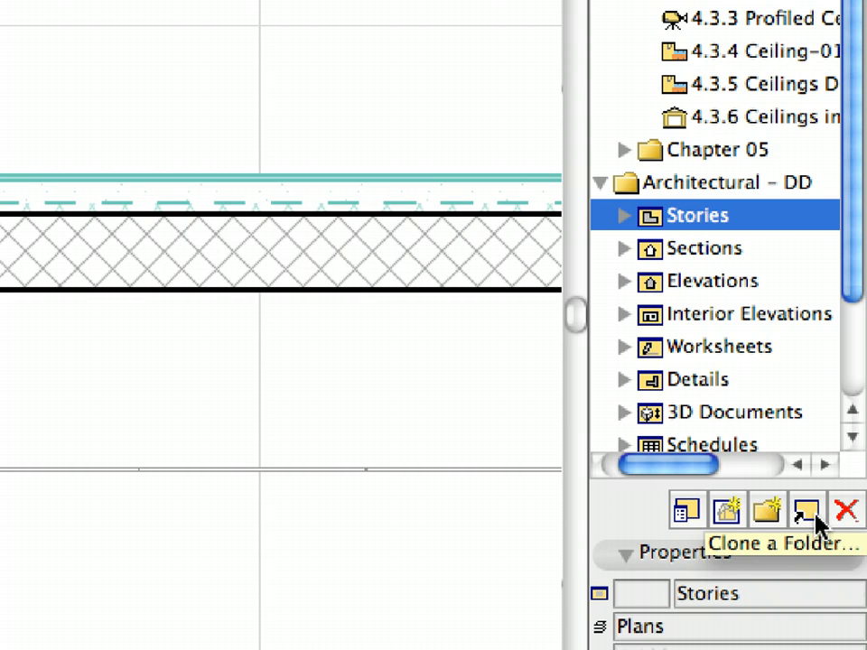
left_click(812, 513)
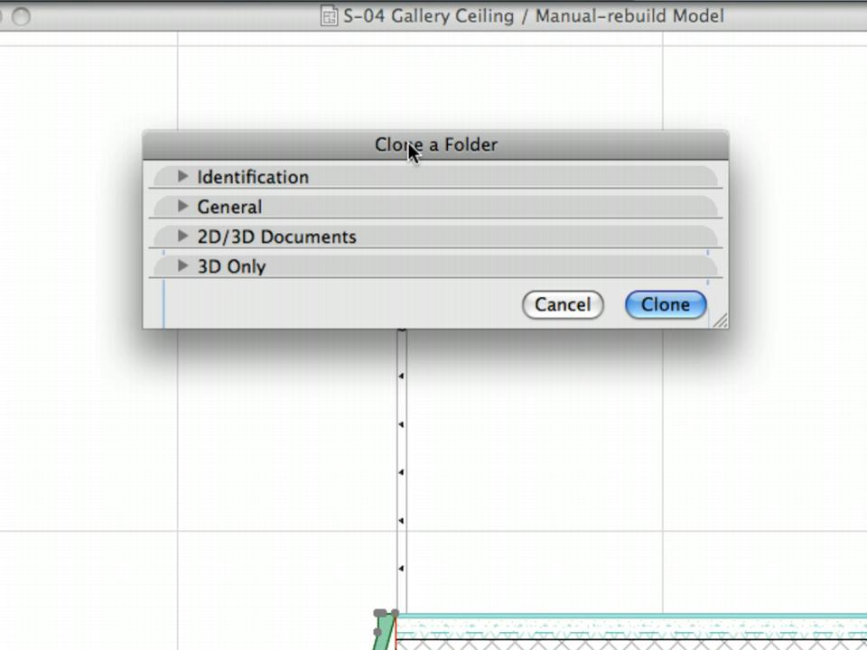
left_click(407, 176)
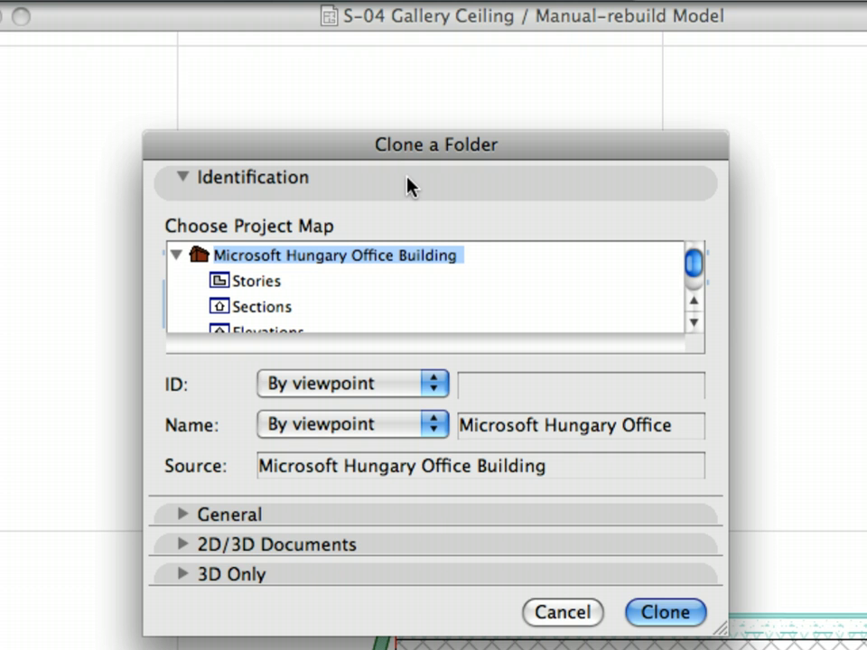
left_click(274, 285)
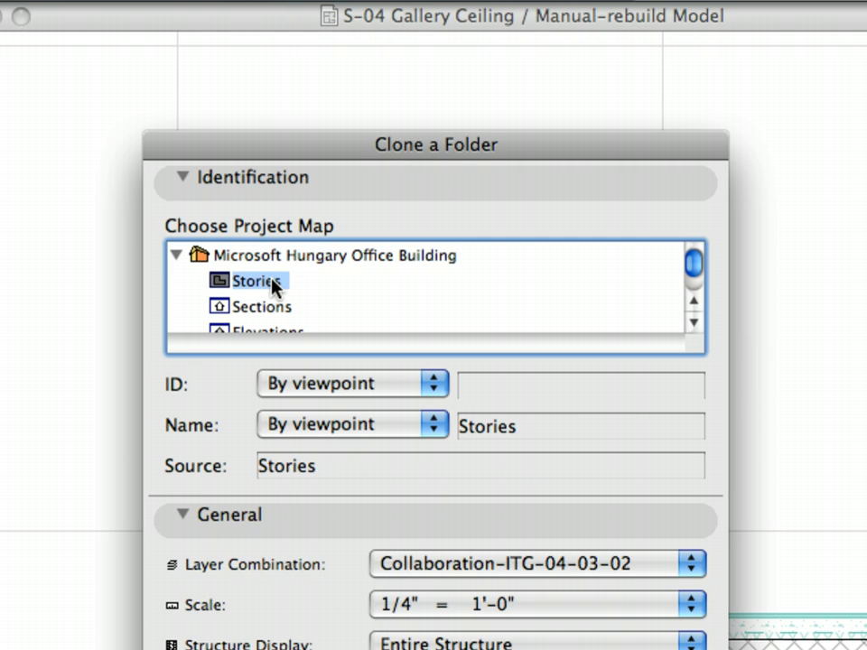
left_click_drag(493, 151, 483, 27)
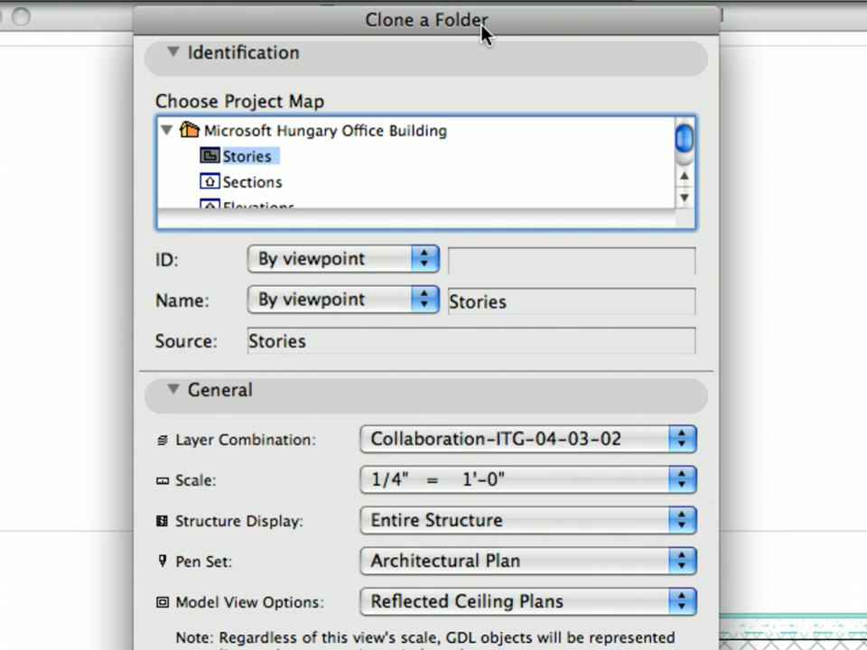
Step: Give the cloned folder the custom name "Reflected Ceiling Plans"
left_click(407, 300)
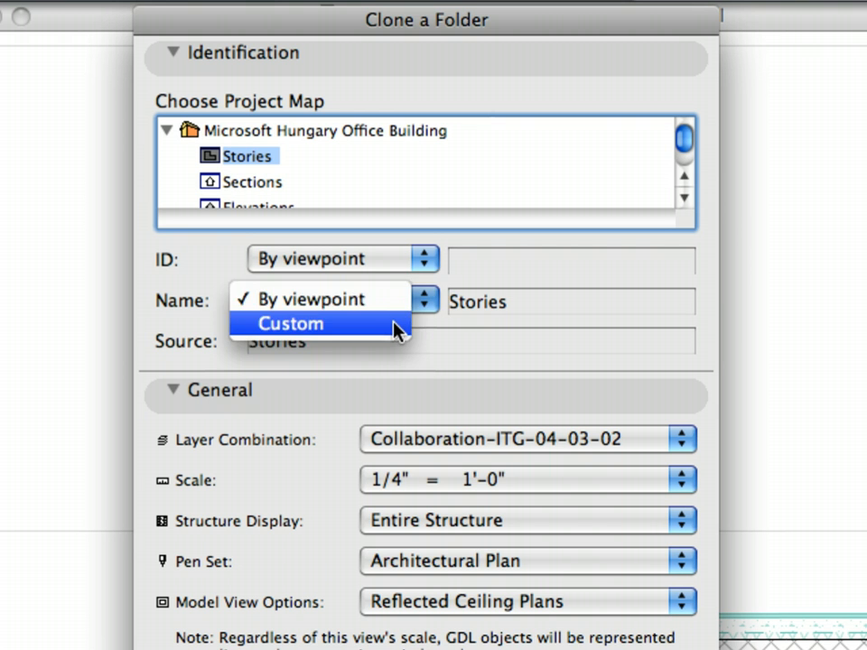
left_click(397, 325)
type("Refle")
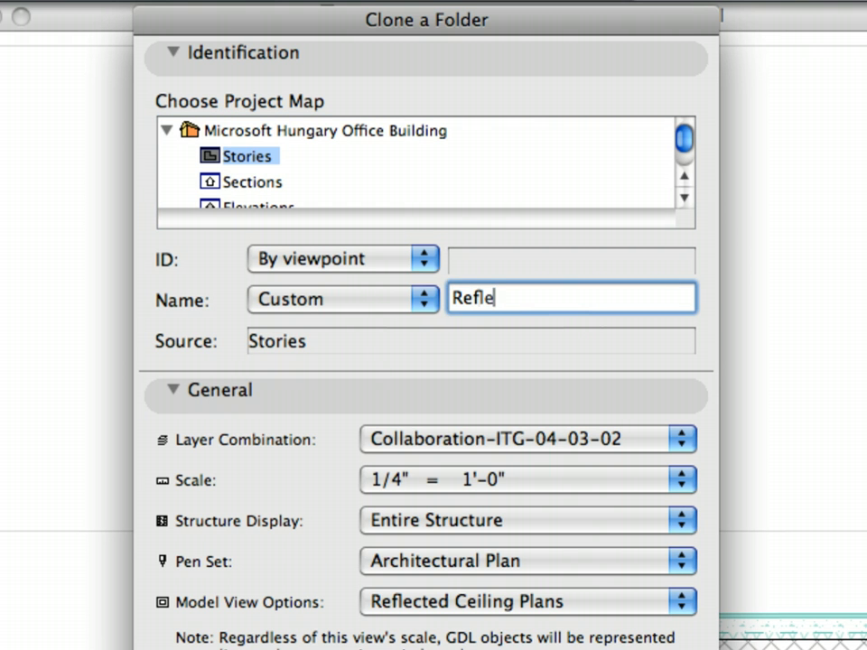
type("cted Ceiling Plans")
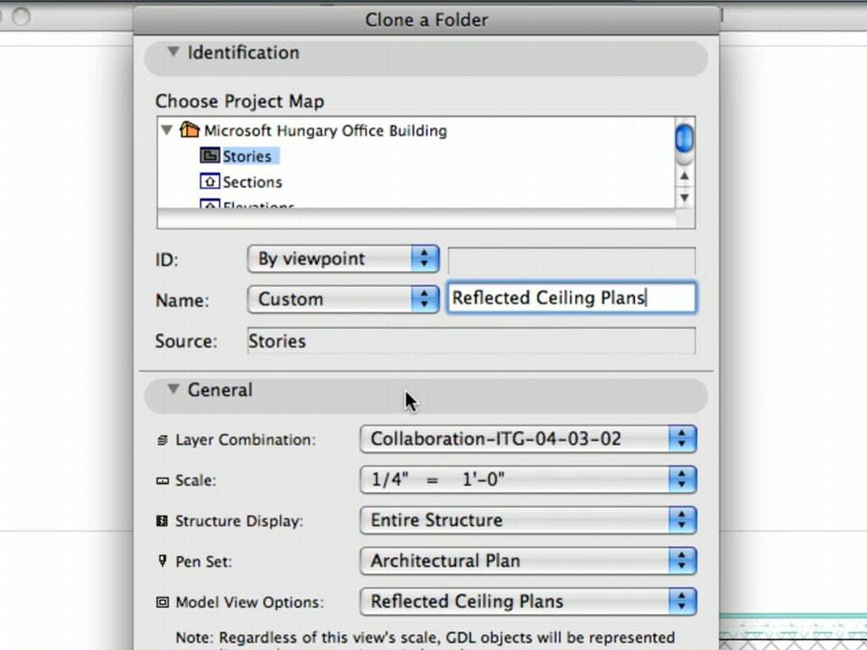
Step: Set the layer combination to Reflected Ceiling Plans and the zooming to Fit in window, and create the clone
left_click(481, 442)
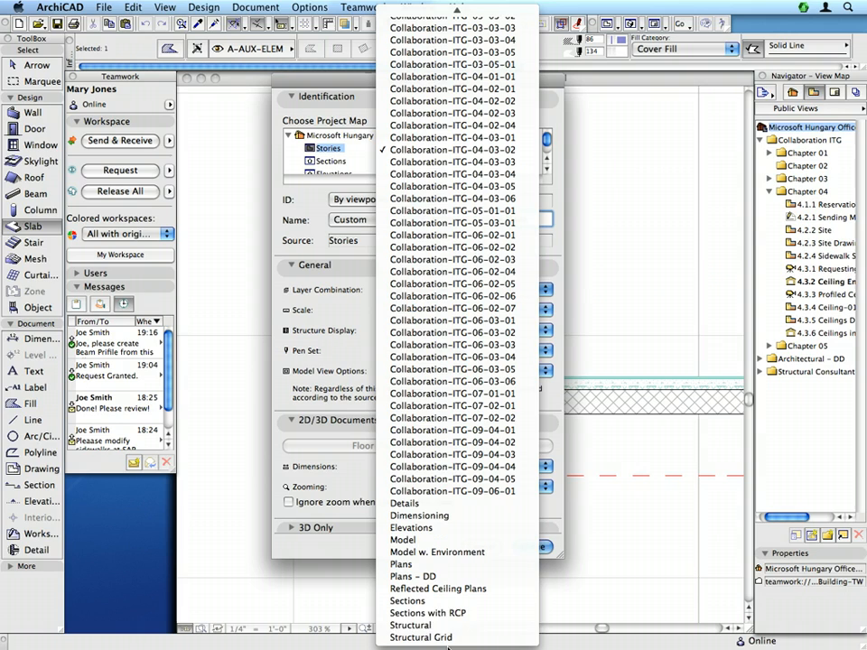
left_click(439, 587)
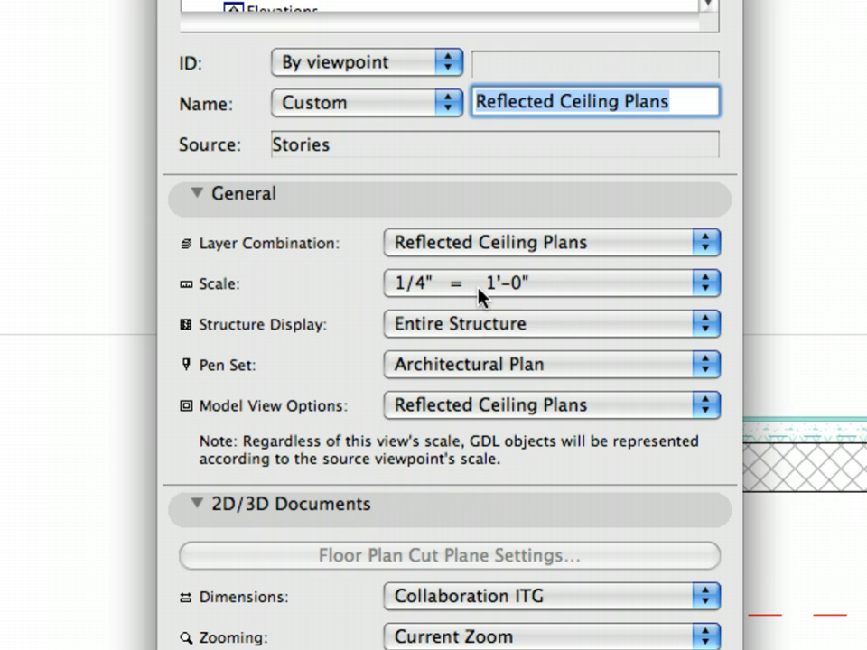
left_click(488, 401)
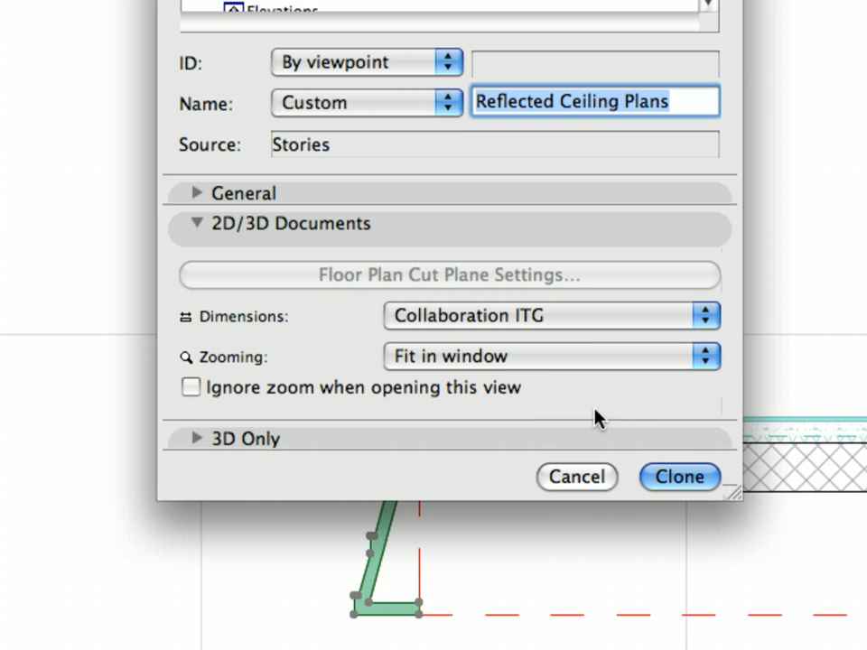
left_click(685, 485)
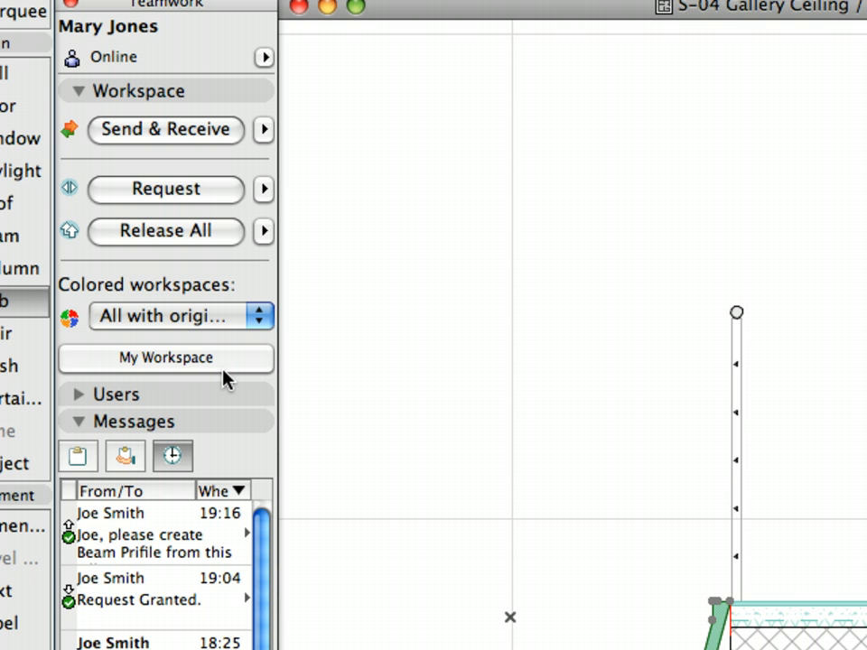
Step: Release everything reserved in the personal workspace, sending all unsent changes to the project
left_click(224, 372)
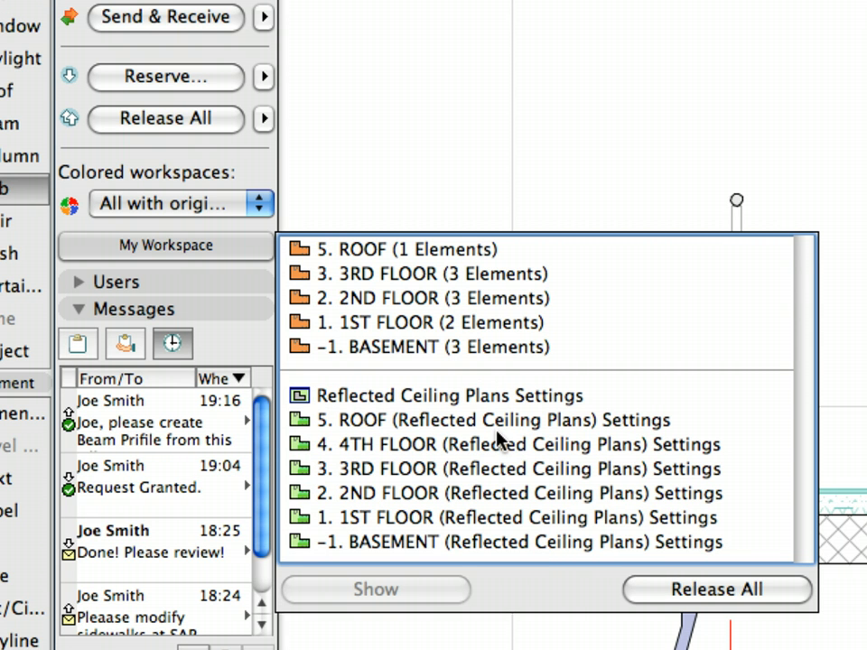
left_click(668, 597)
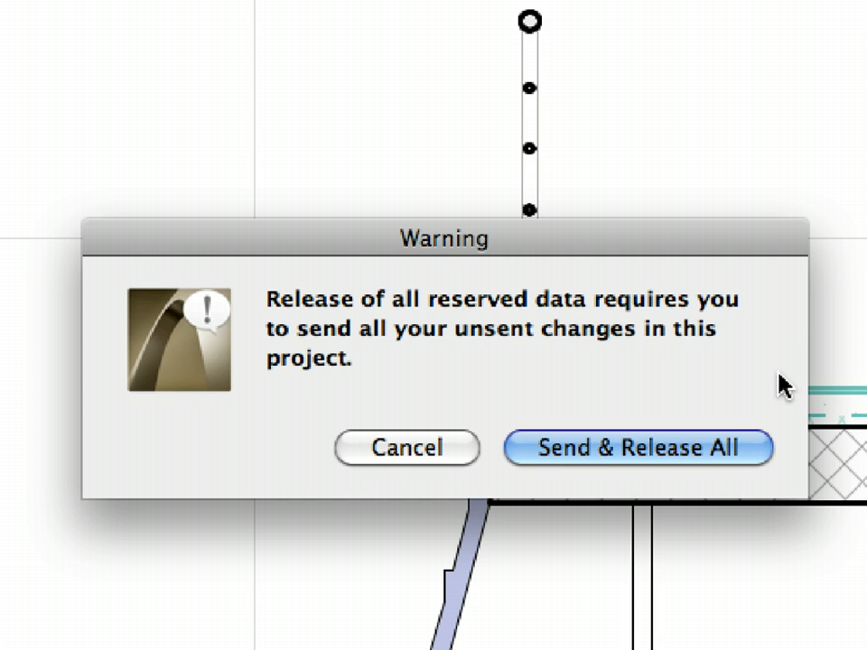
left_click(757, 451)
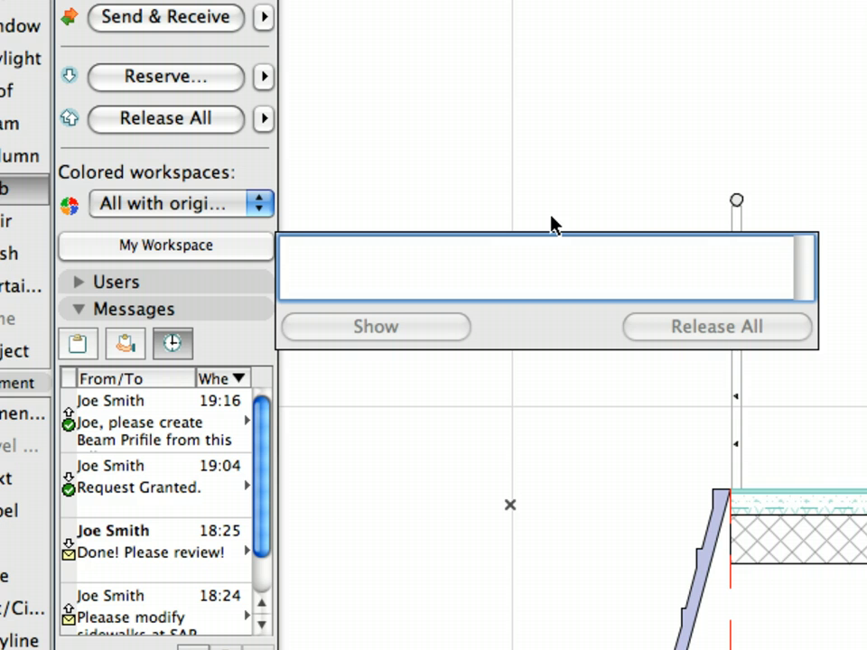
Step: Write a message to the other team member reading "Please use the new RCP views for the reflected ciling plans!"
left_click(186, 309)
left_click(184, 287)
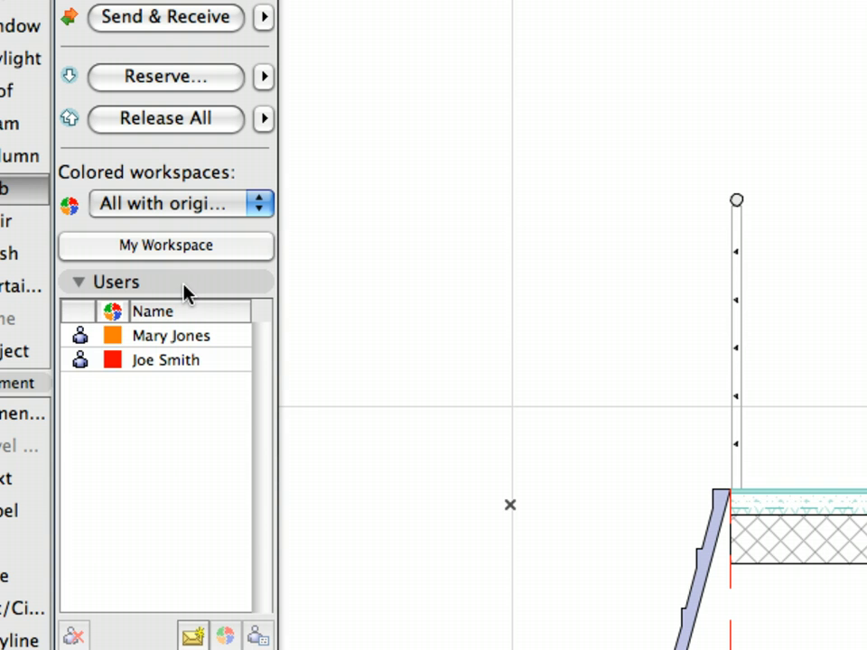
left_click(181, 364)
right_click(184, 362)
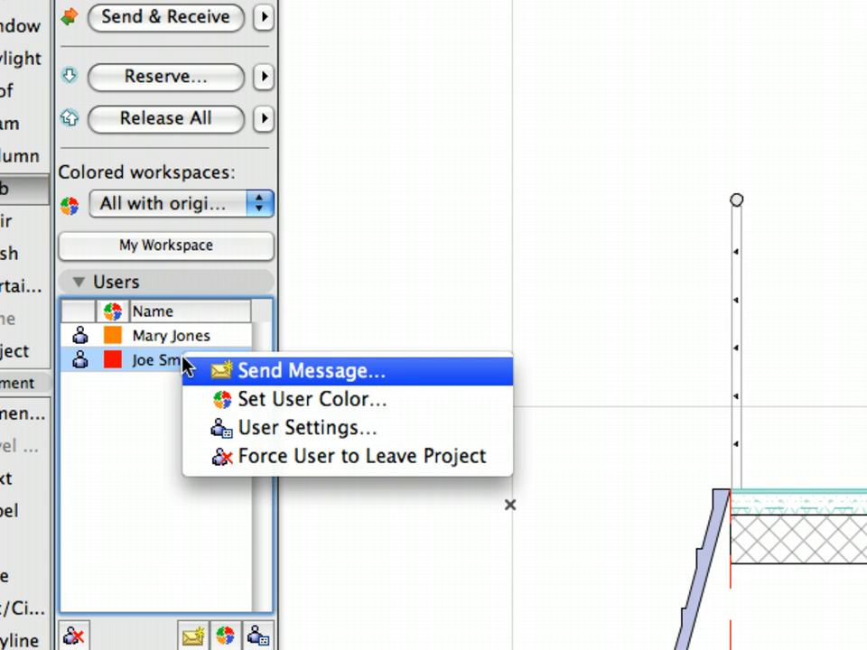
left_click(269, 372)
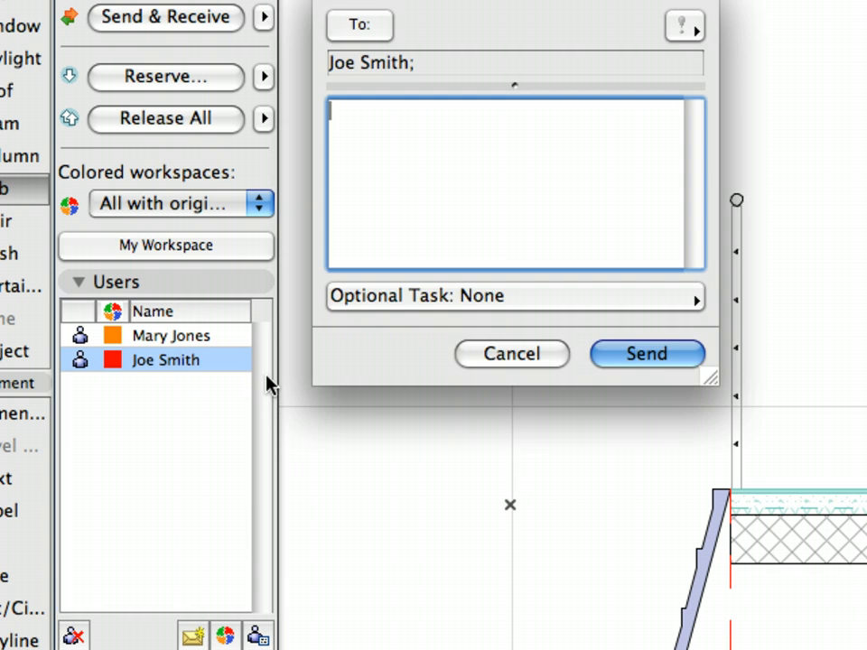
type("Please use ")
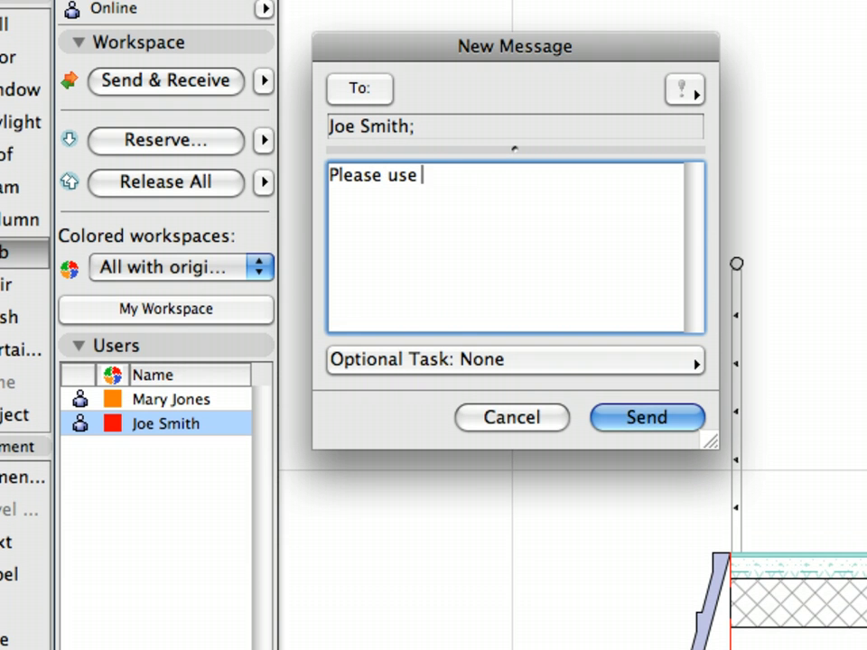
type("the new RCP views ")
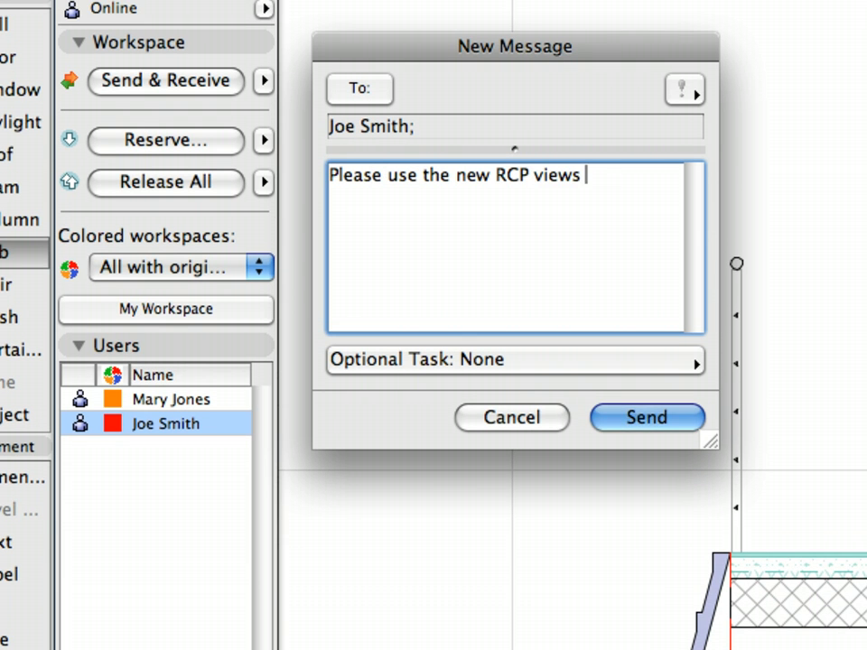
type("for the reflected cil")
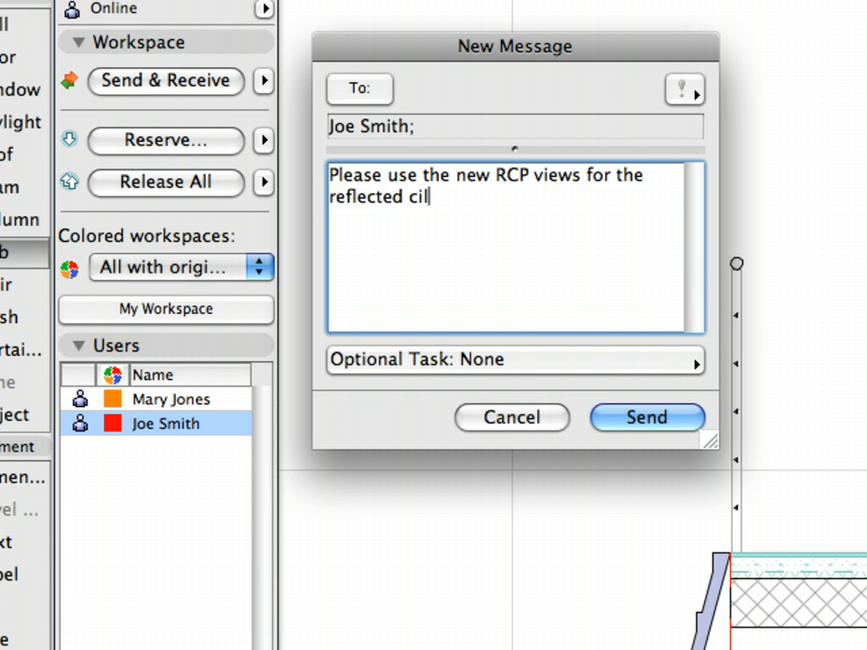
type("ing plans!")
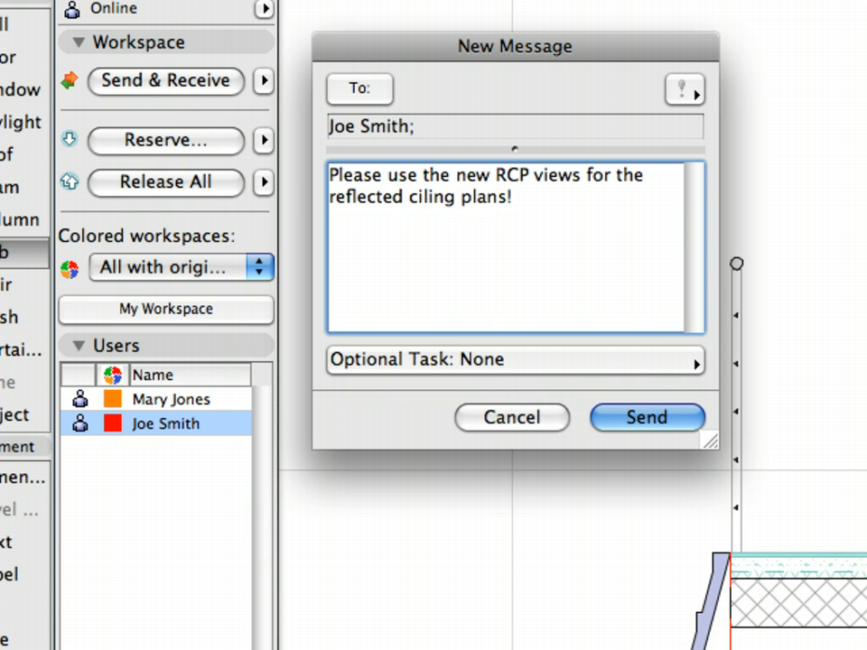
key("super+a")
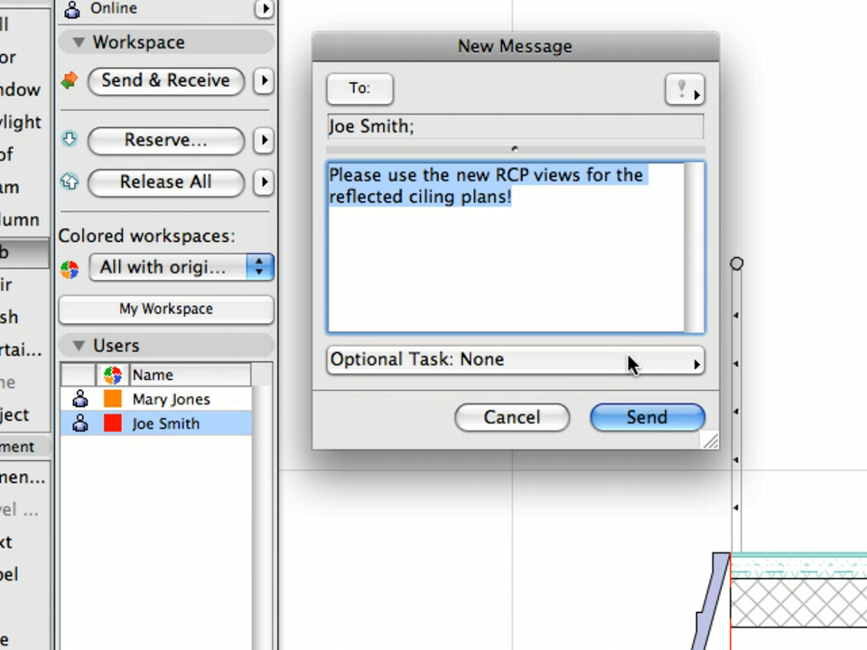
Step: Attach the optional task Receive Changes to the message and send it
left_click(631, 360)
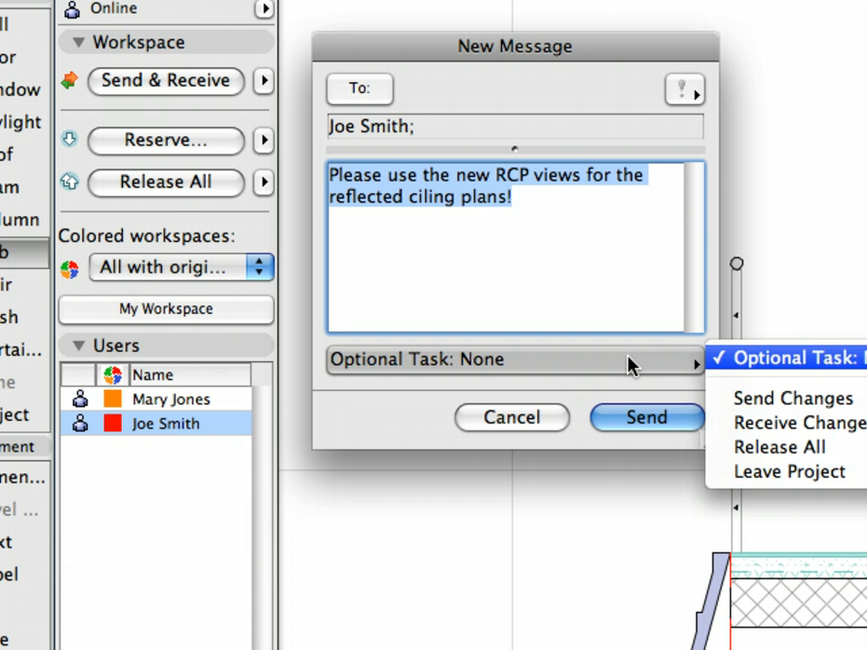
left_click(732, 430)
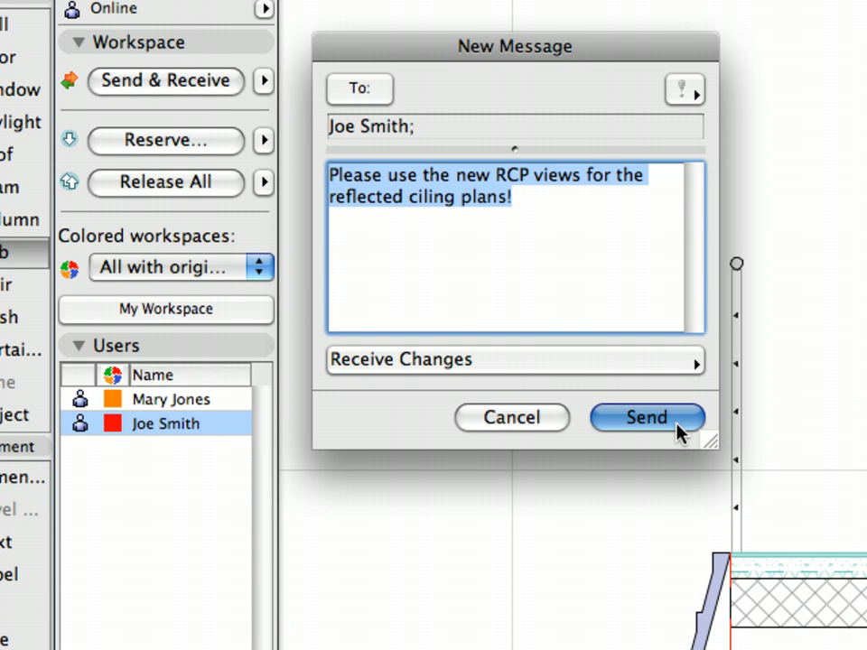
left_click(677, 425)
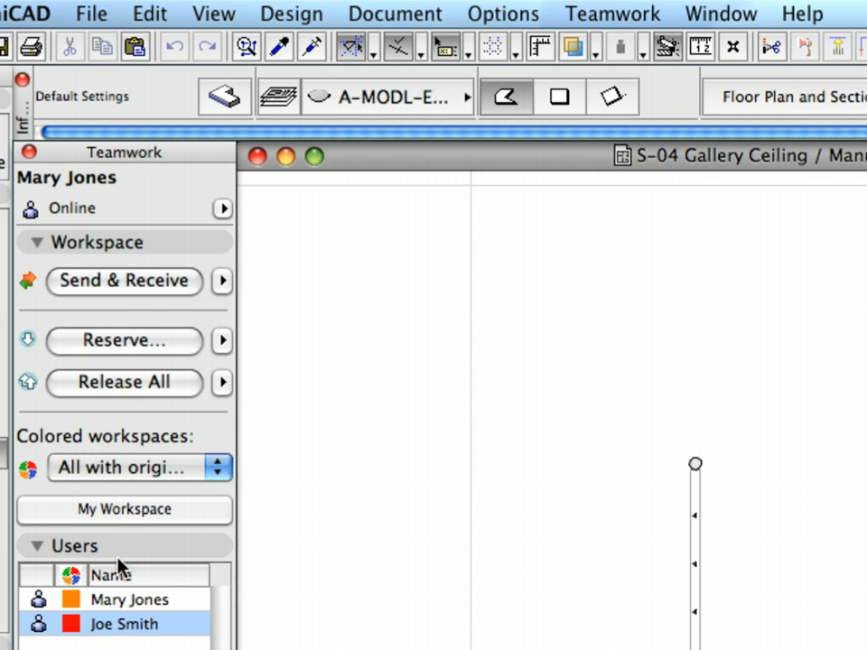
Step: Send and receive the Teamwork changes, and save the project
left_click(140, 288)
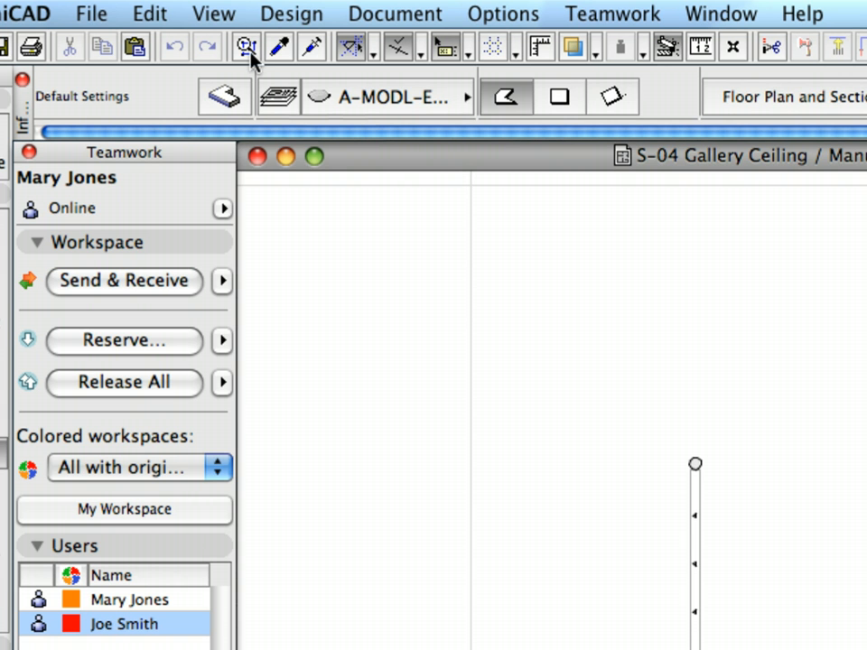
left_click(99, 15)
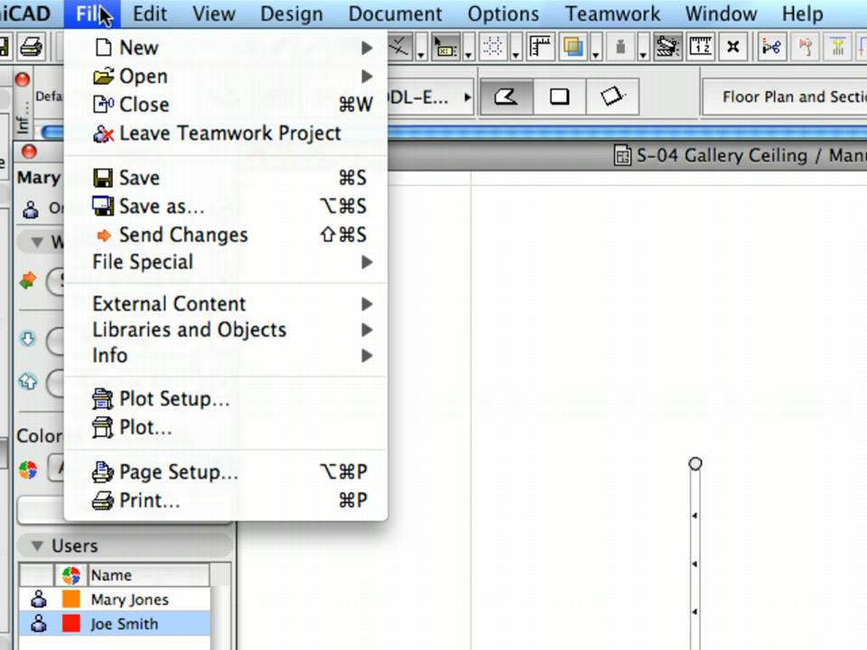
left_click(216, 197)
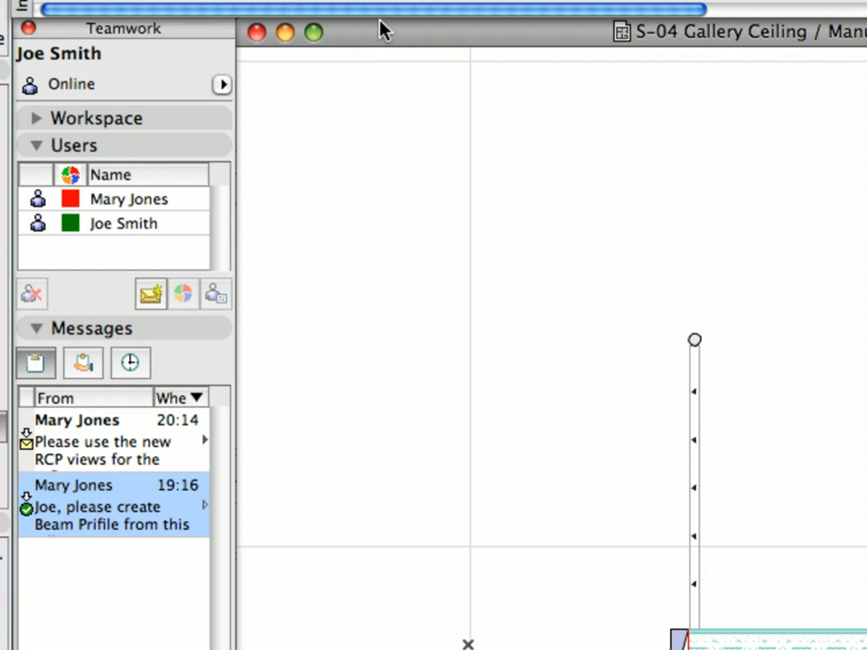
Step: As the message recipient, open the new message about the RCP views and receive the changes from it
left_click(132, 150)
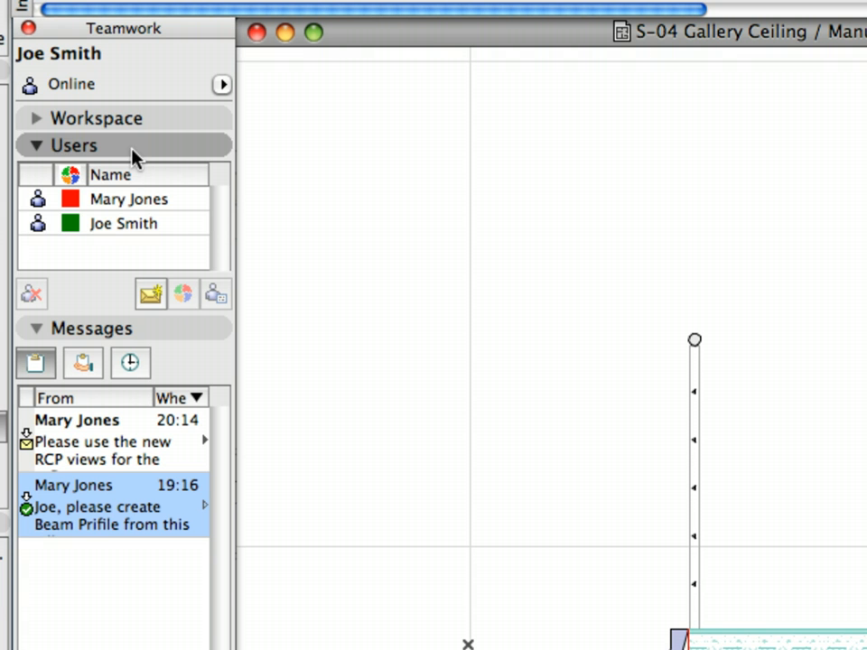
left_click(120, 296)
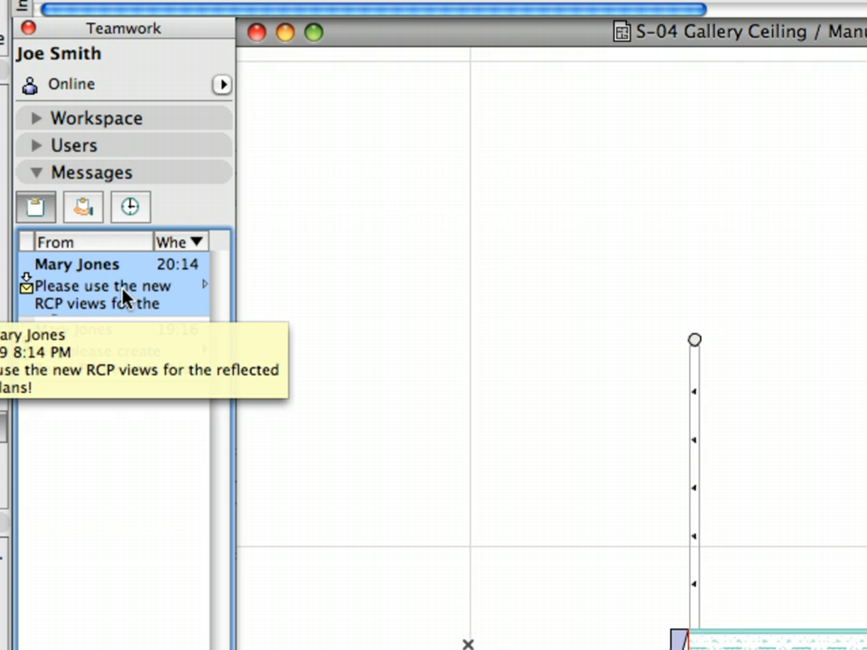
double_click(123, 292)
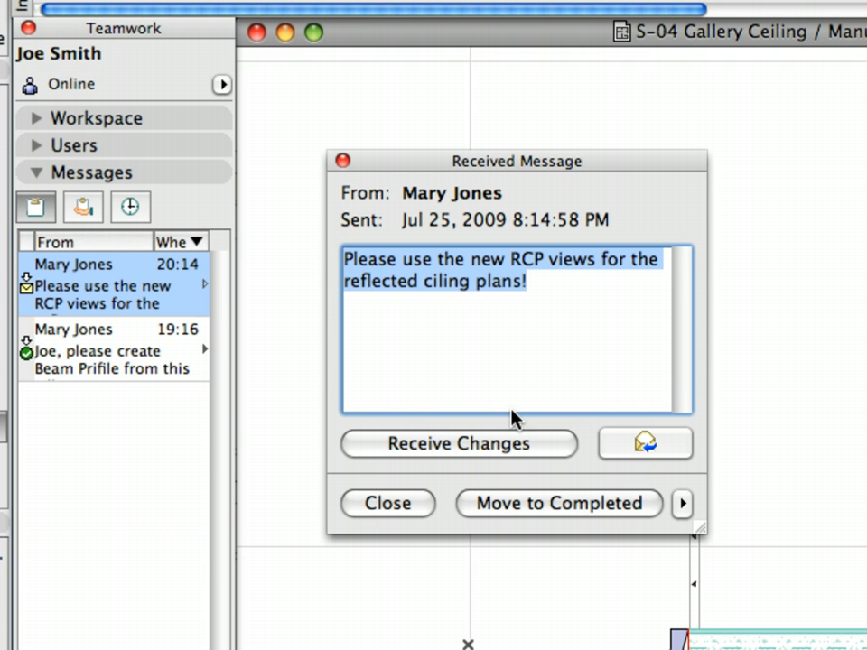
left_click(526, 451)
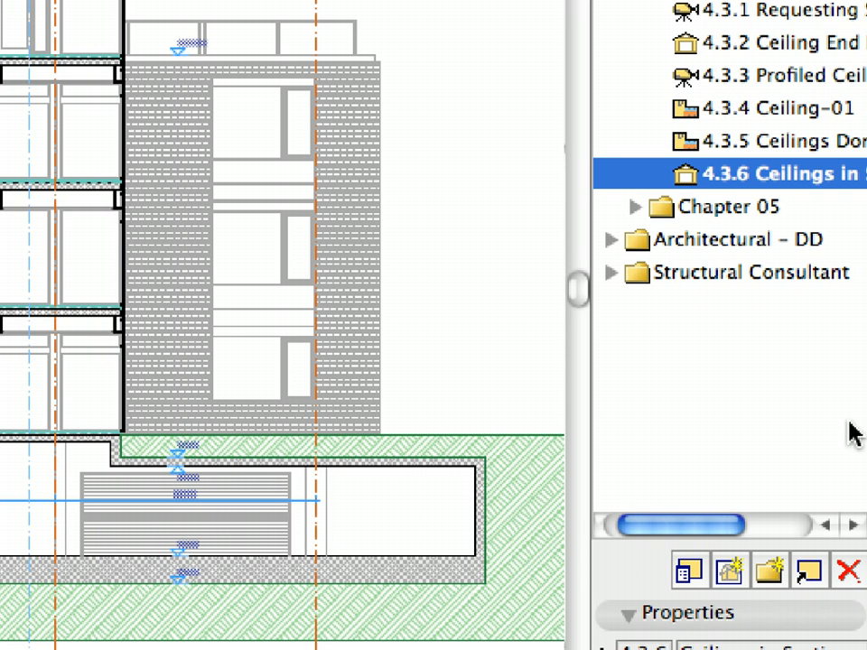
Step: Select the Reflected Ceiling Plans folder under Architectural - DD in the View Map, and save the project
left_click(612, 244)
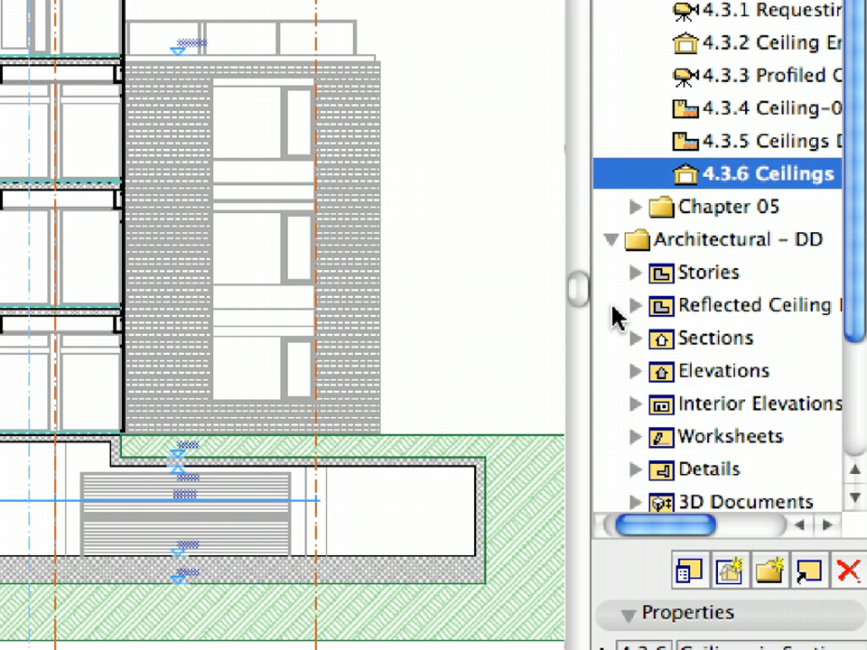
left_click(719, 310)
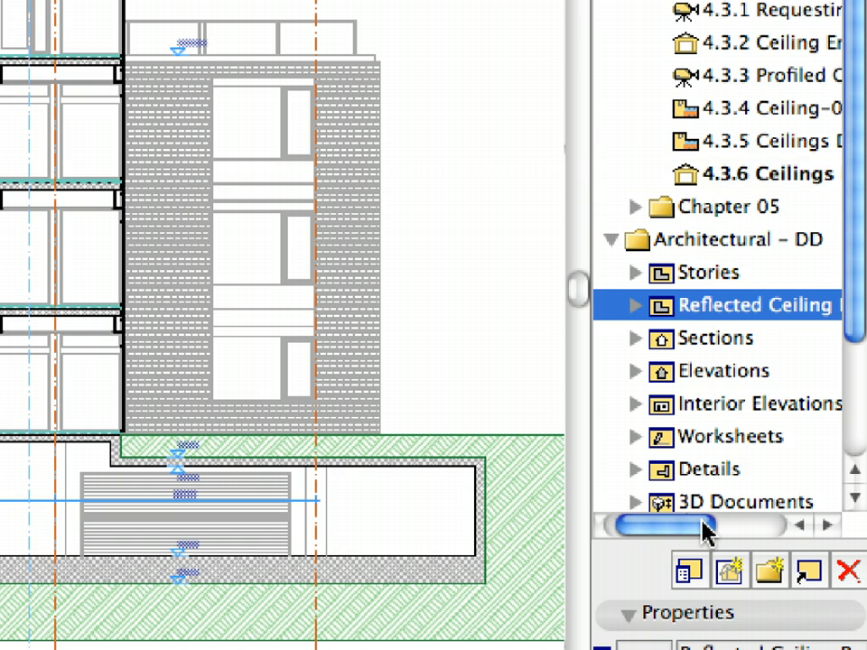
left_click_drag(703, 521, 721, 524)
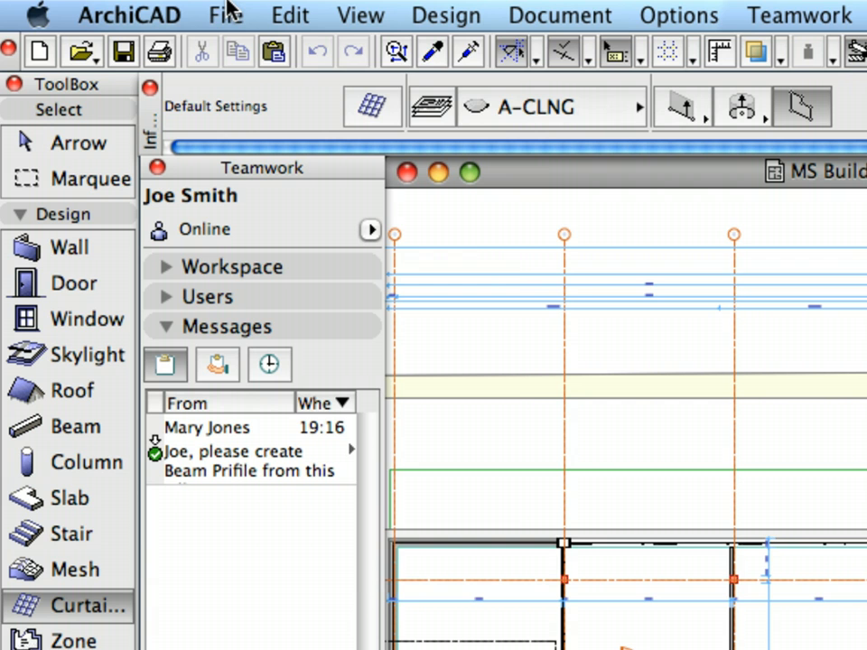
left_click(227, 13)
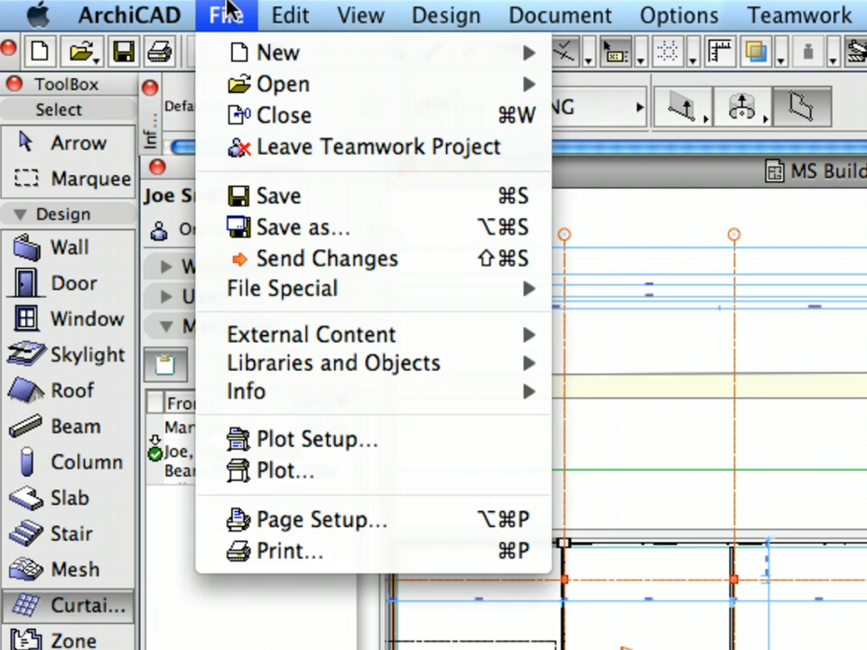
left_click(392, 200)
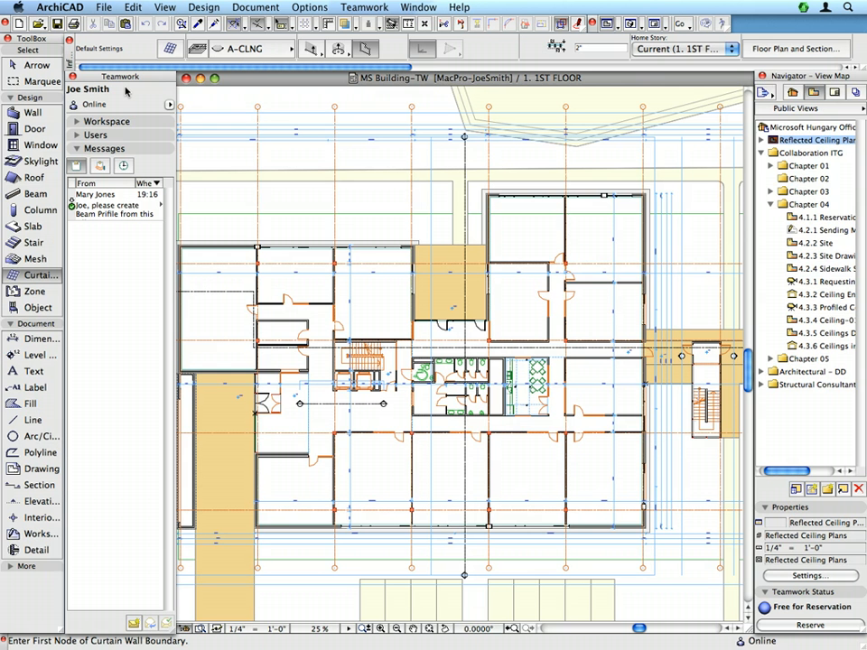